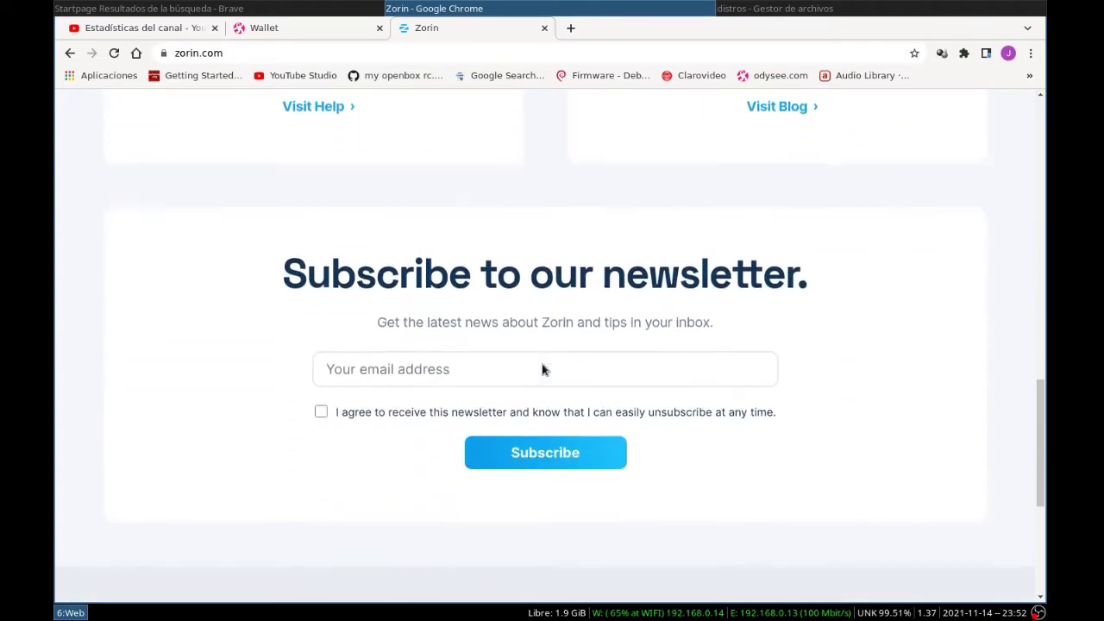
Step: Open the Zorin OS download page from the zorin.com home page
scroll(863, 431, up, 2)
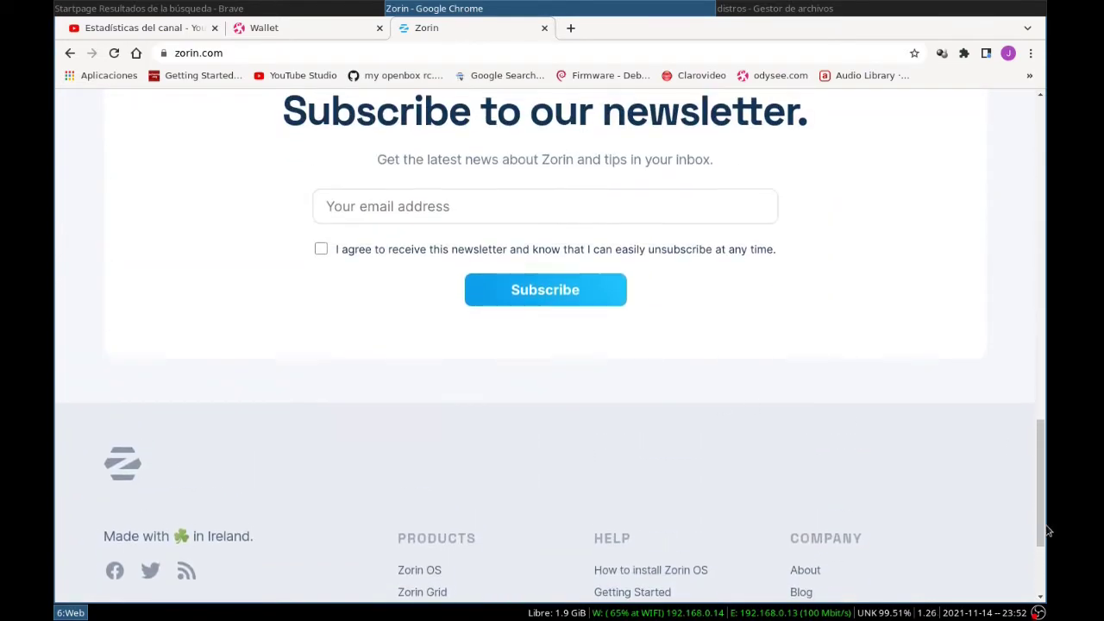
drag(1040, 528, 1047, 177)
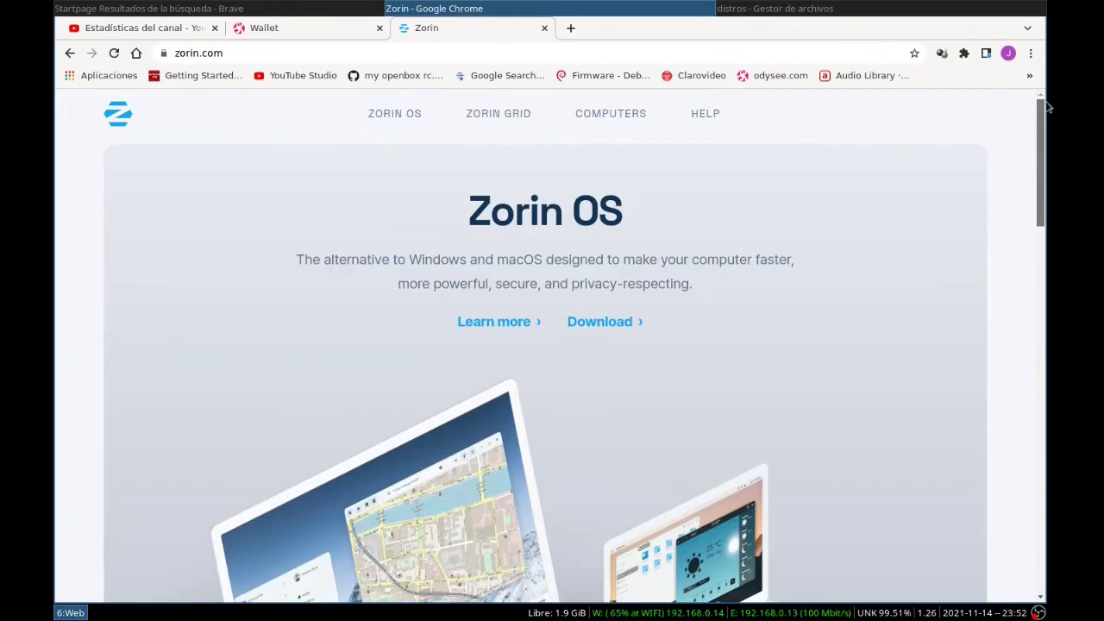
click(606, 329)
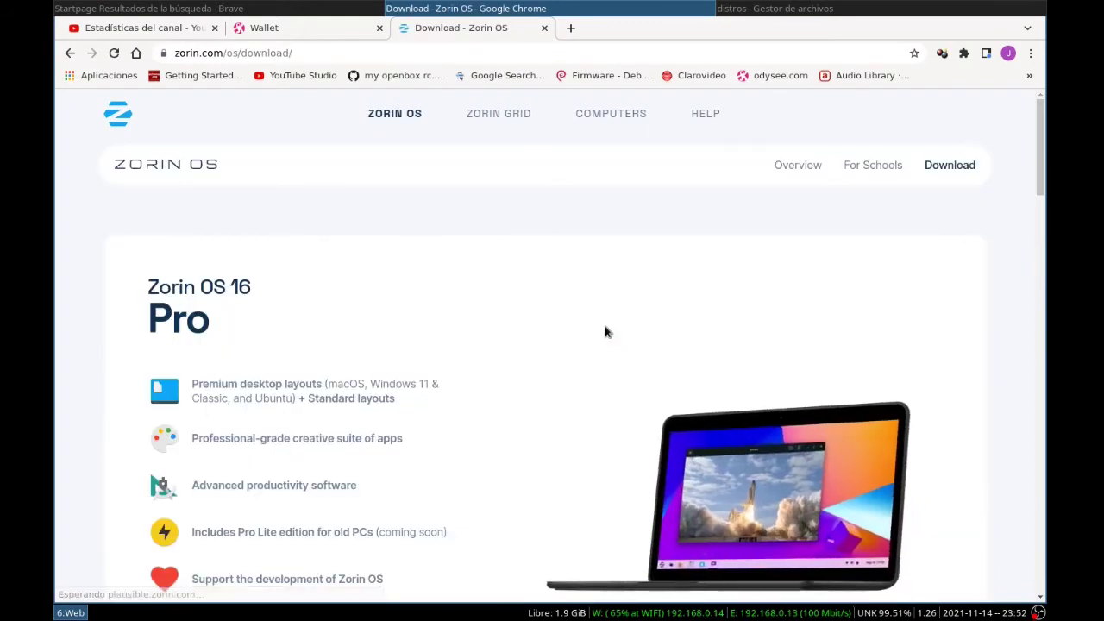
Step: Download the free Zorin OS 16 Core edition without the newsletter subscription, saving Zorin-OS-16-Core-64-bit-r4.iso in the distros folder
scroll(516, 351, down, 1)
scroll(515, 351, down, 4)
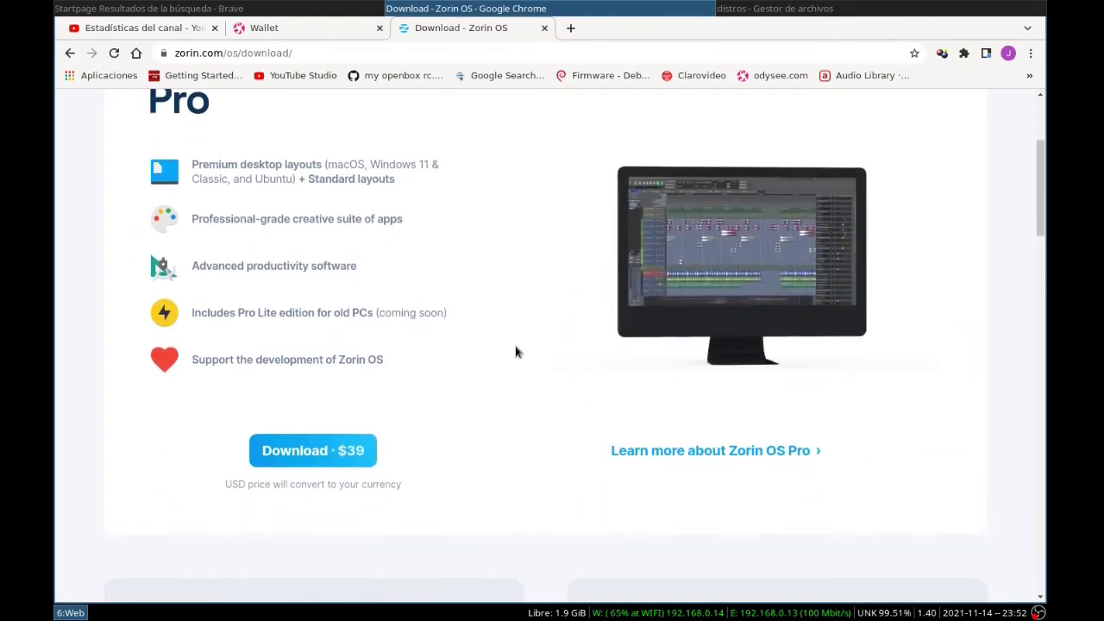
scroll(516, 351, down, 1)
scroll(516, 351, down, 3)
scroll(516, 351, down, 10)
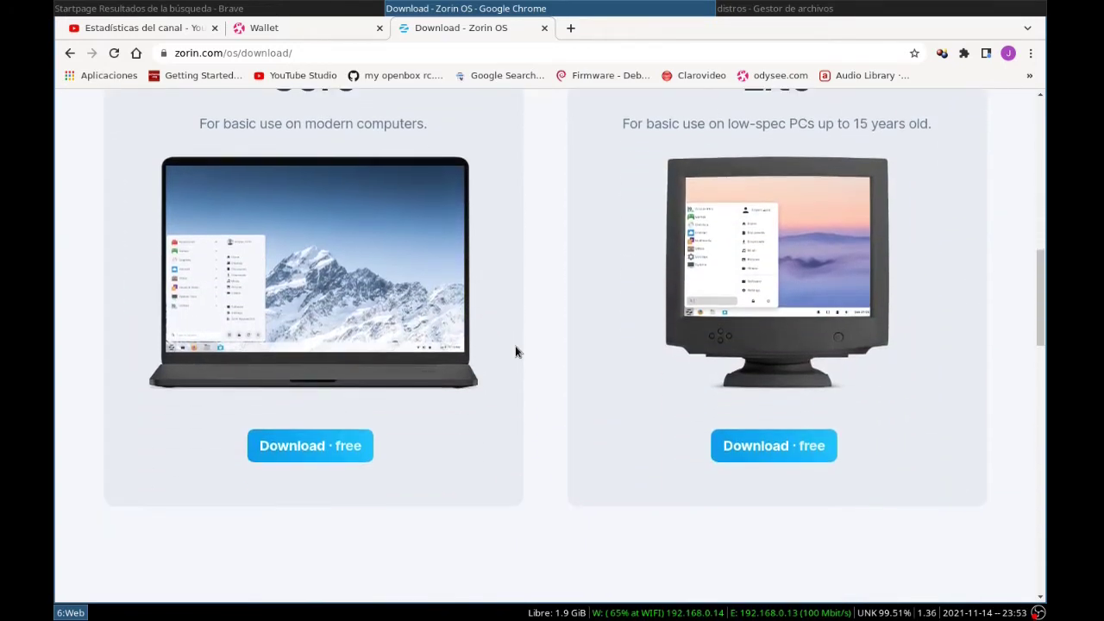
scroll(515, 352, up, 2)
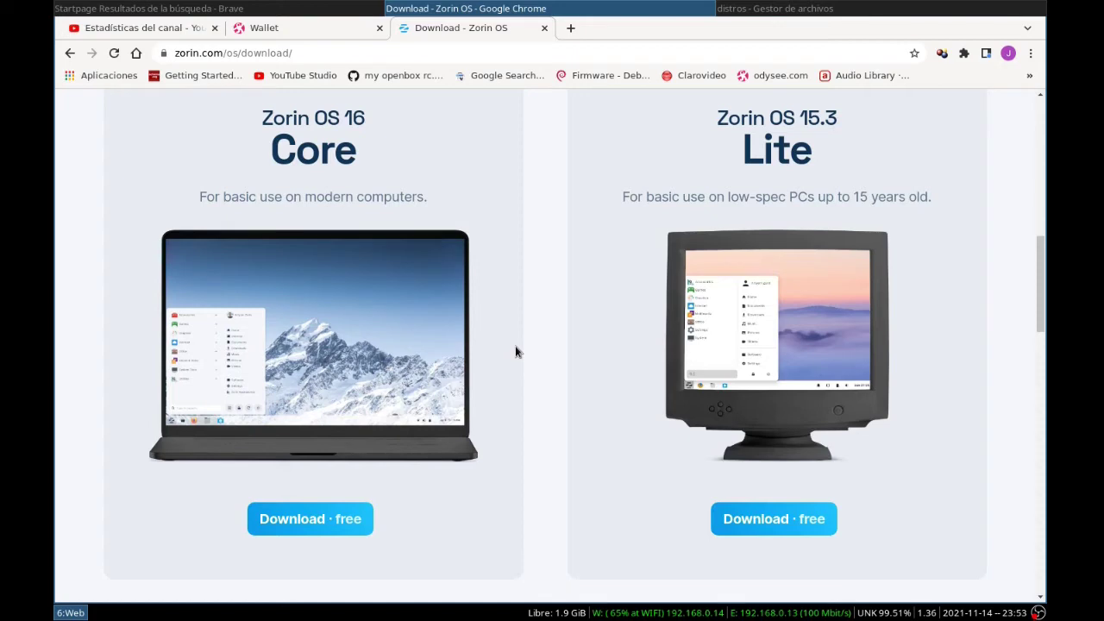
click(293, 523)
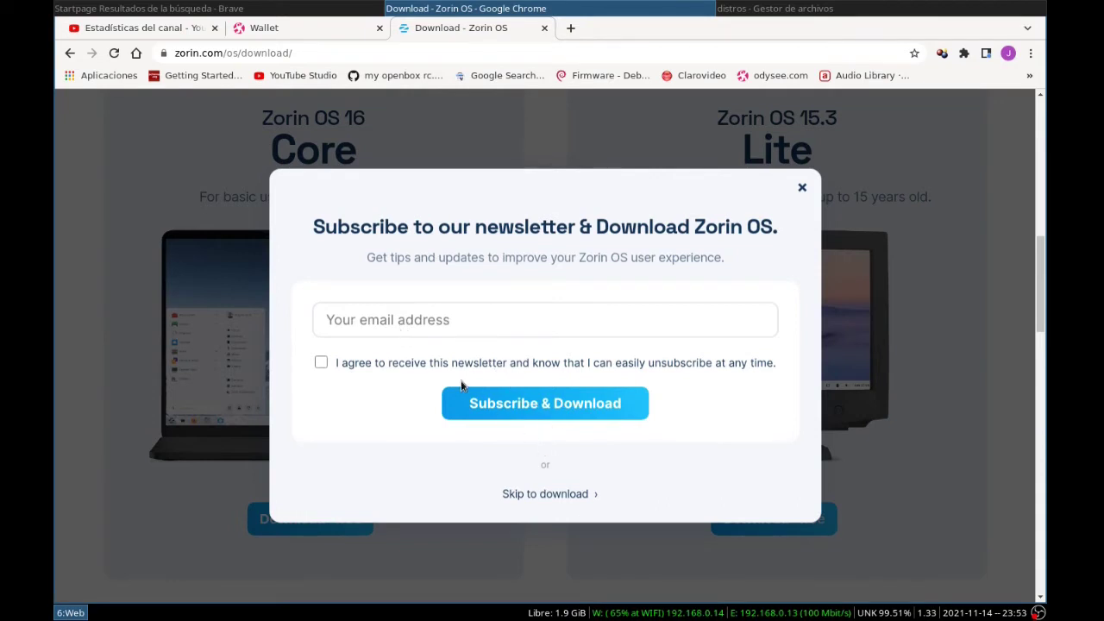
click(533, 495)
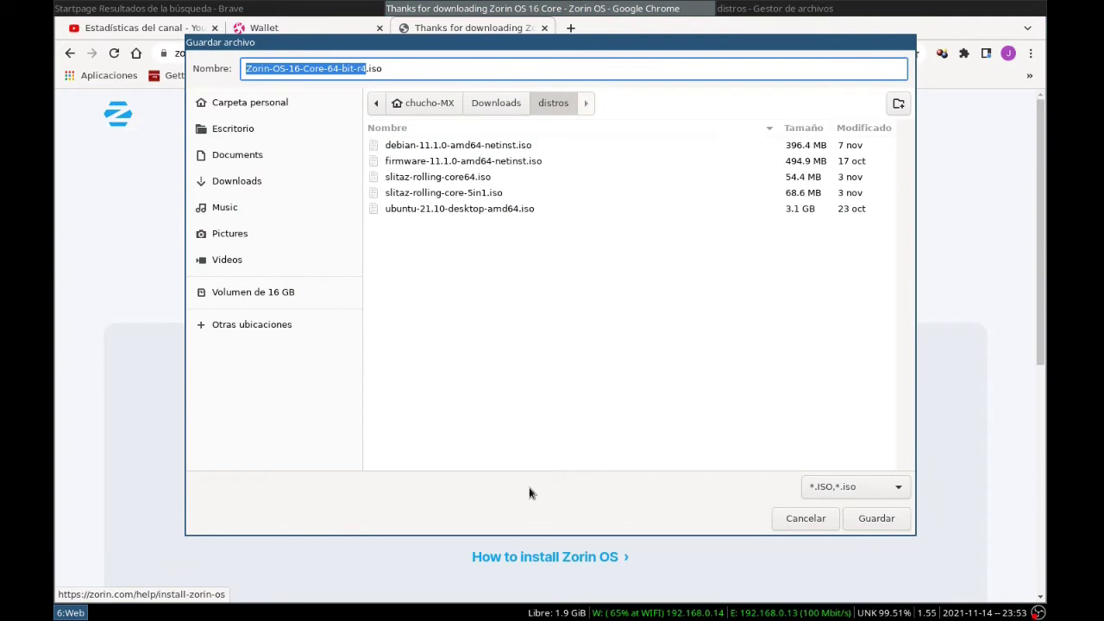
click(876, 518)
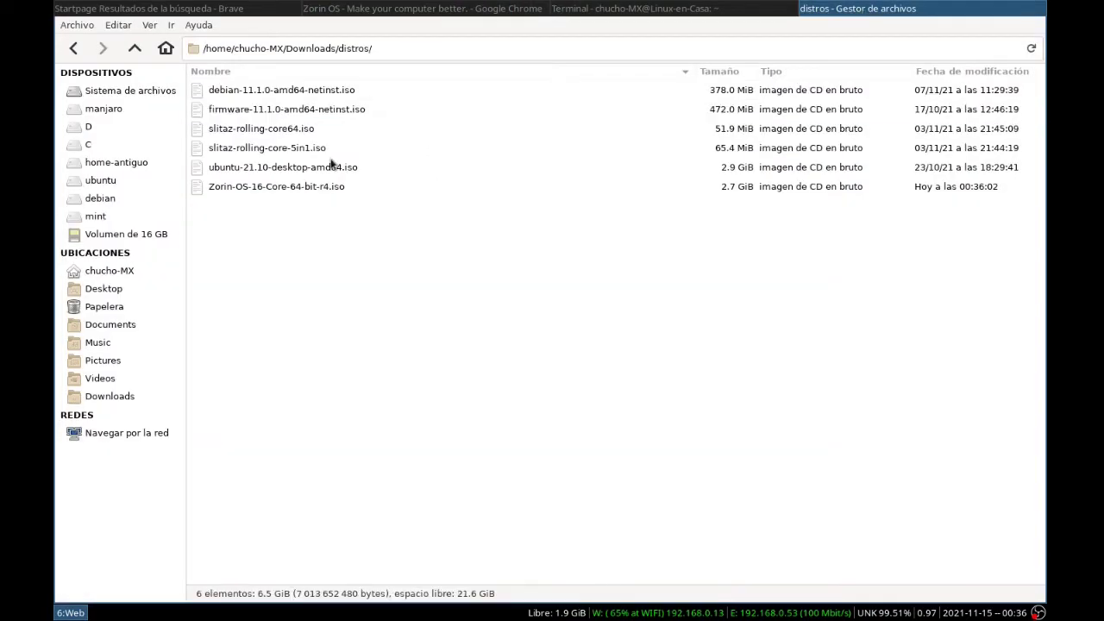
Step: Check the properties of the Zorin-OS-16-Core-64-bit-r4.iso file in the distros folder
right_click(271, 188)
click(375, 477)
click(716, 487)
Step: Switch to an empty workspace and launch VirtualBox
key(super+F1)
key(super+d)
text(virt)
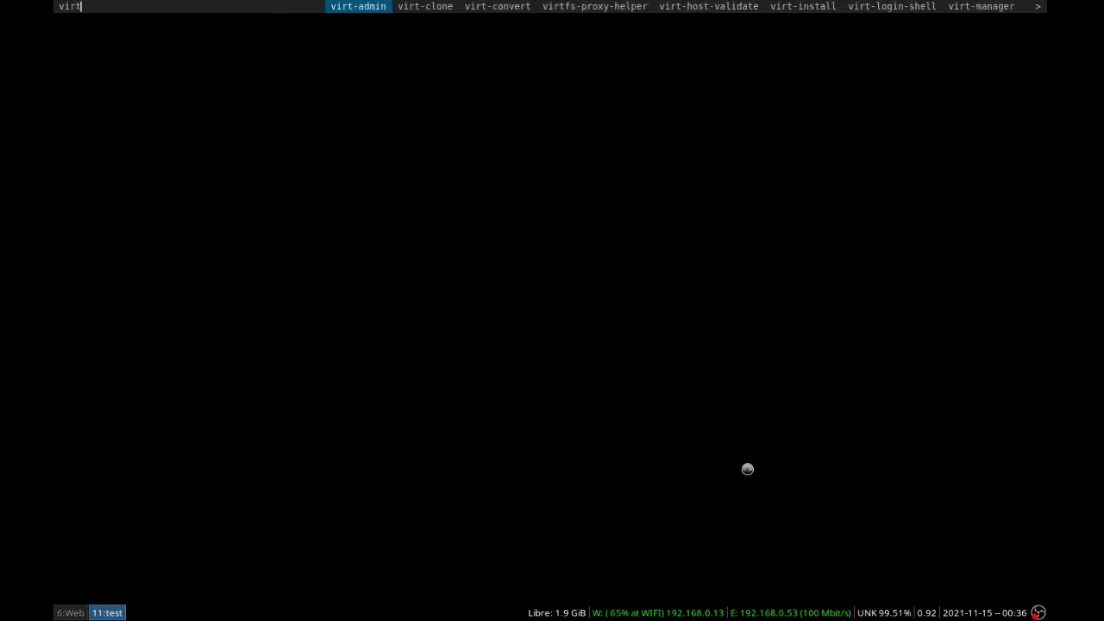
text(ualbox)
key(Return)
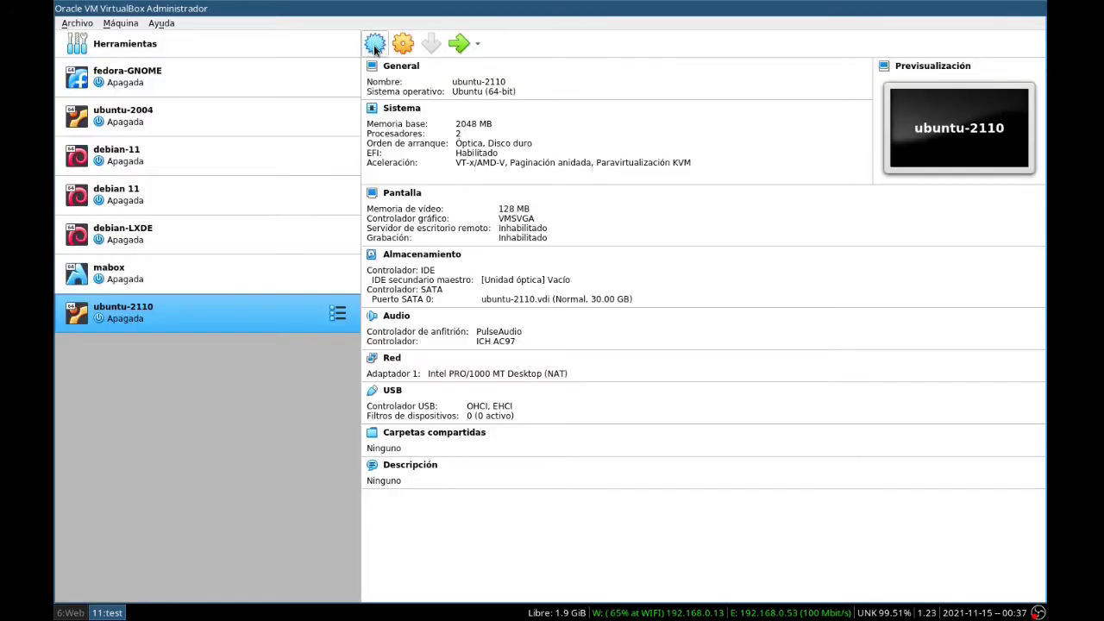
Step: Start a new virtual machine named "zorin OS" with type Linux and version Ubuntu (64-bit)
click(375, 48)
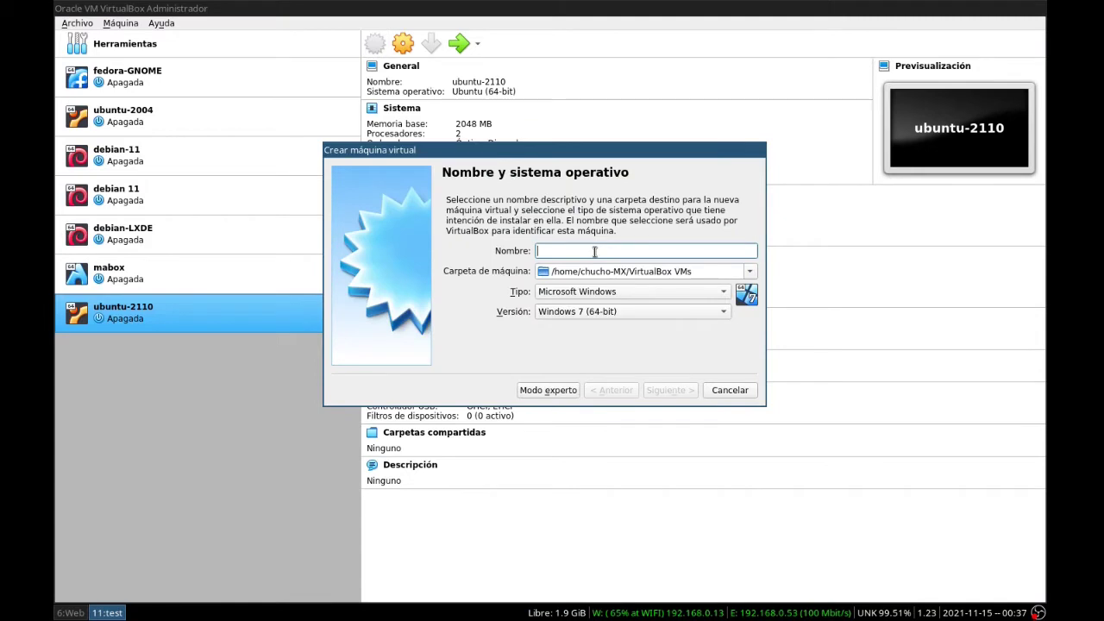
text(zorin OS)
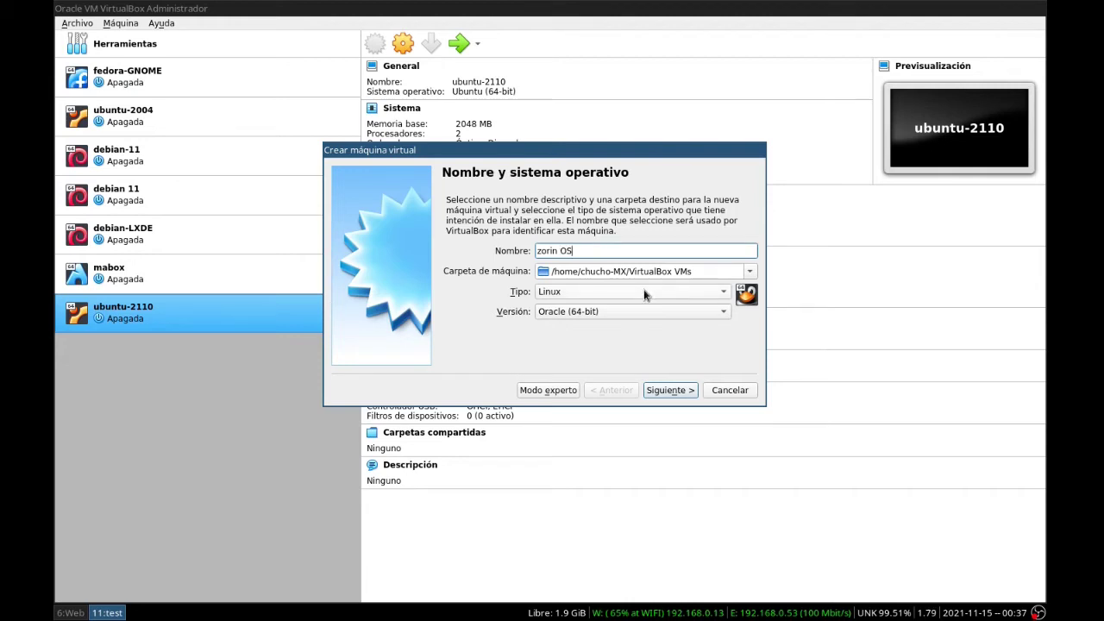
click(620, 314)
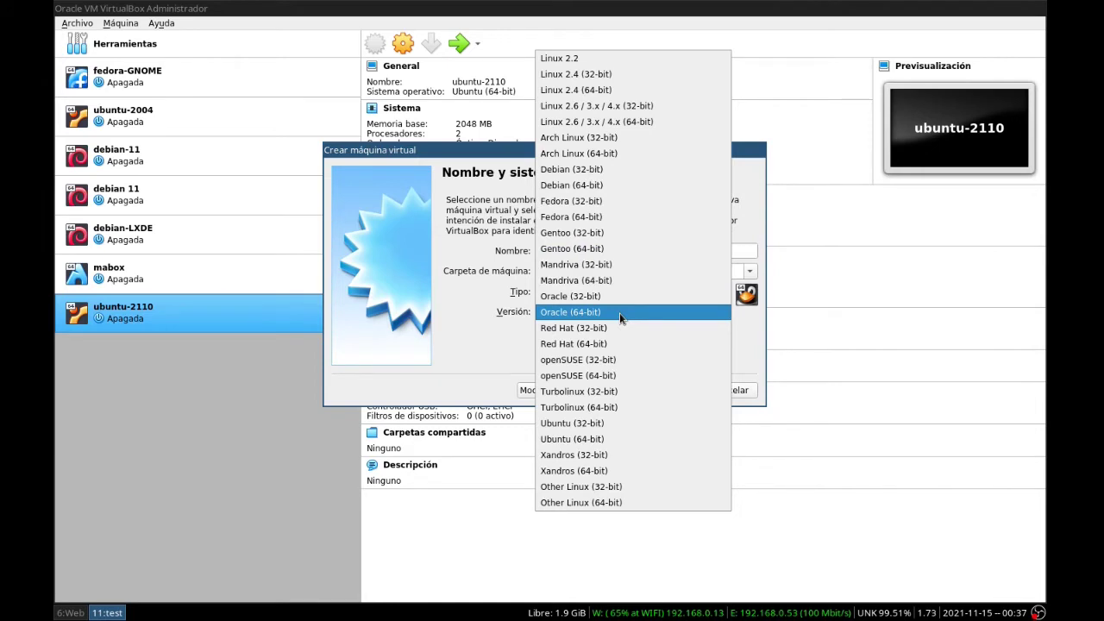
click(611, 438)
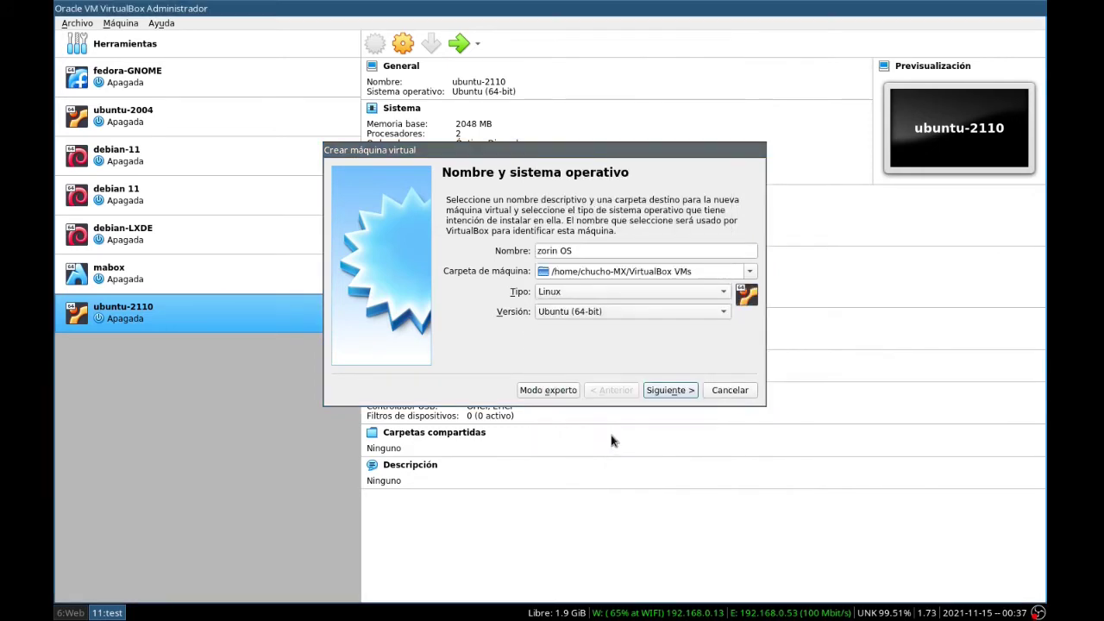
click(664, 390)
Step: Set the new machine's memory size to 2048 MB
drag(727, 248, 675, 247)
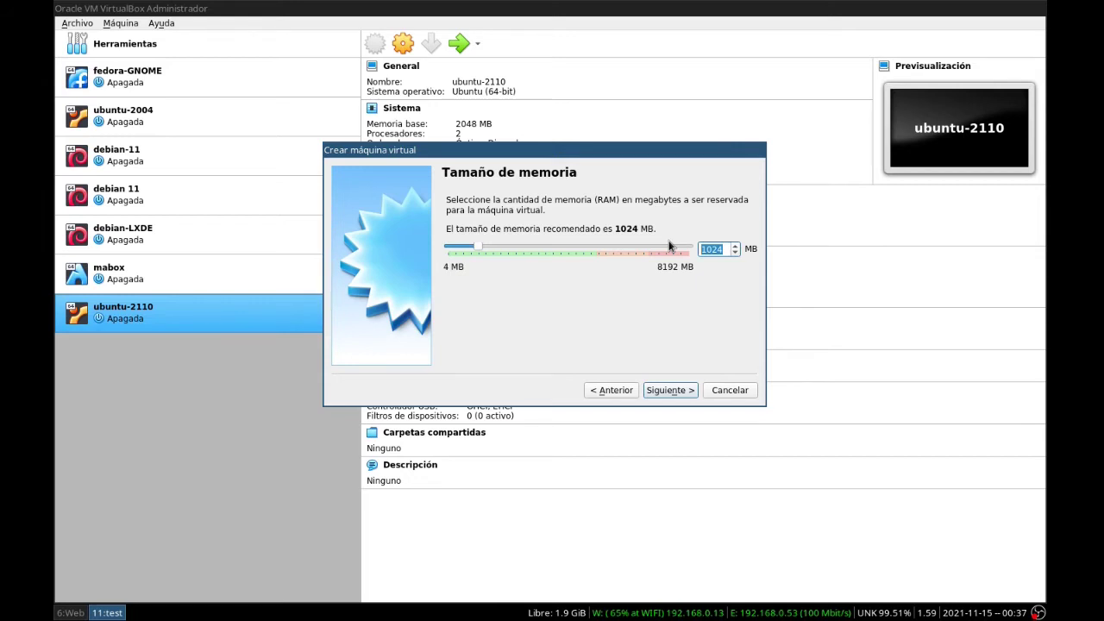
text(2048)
click(666, 390)
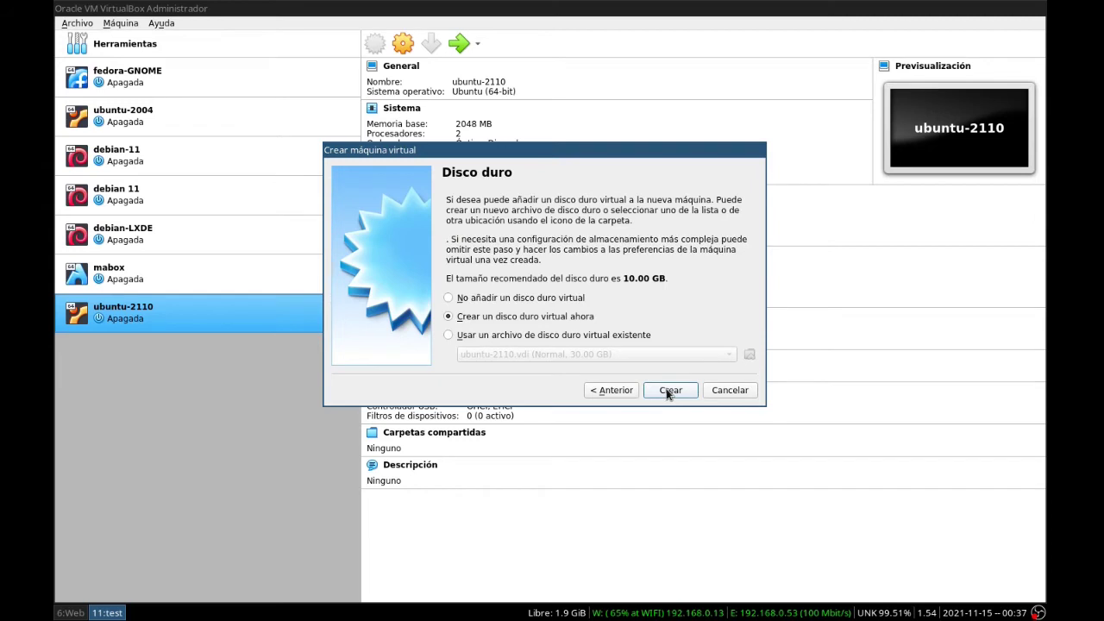
Step: Create a new fixed-size 20 GB virtual hard disk in VDI format for the machine
click(670, 390)
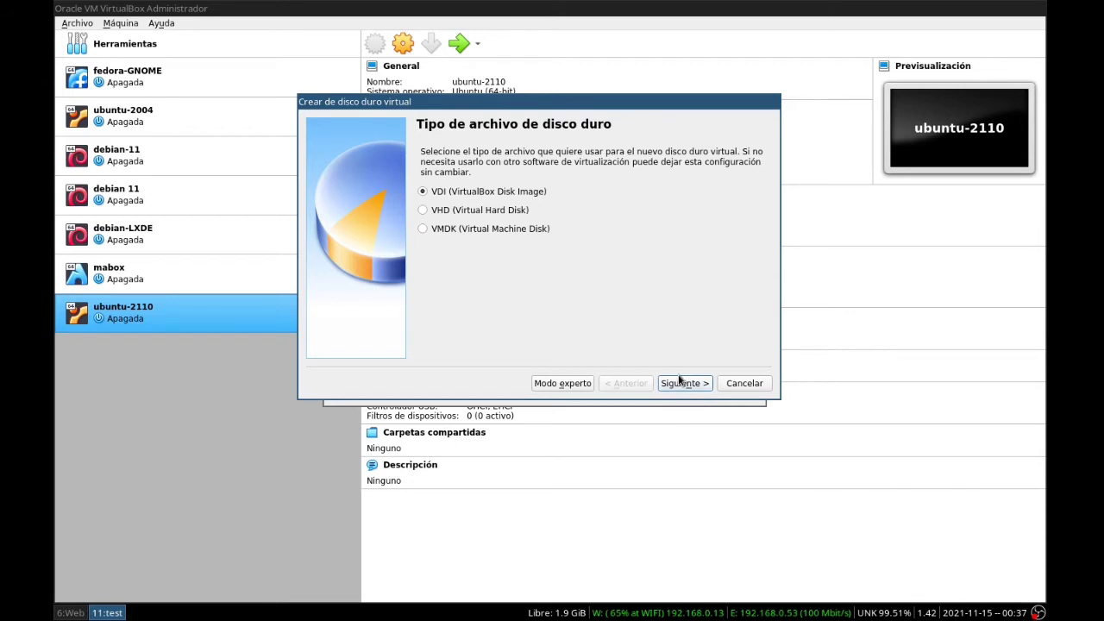
click(677, 389)
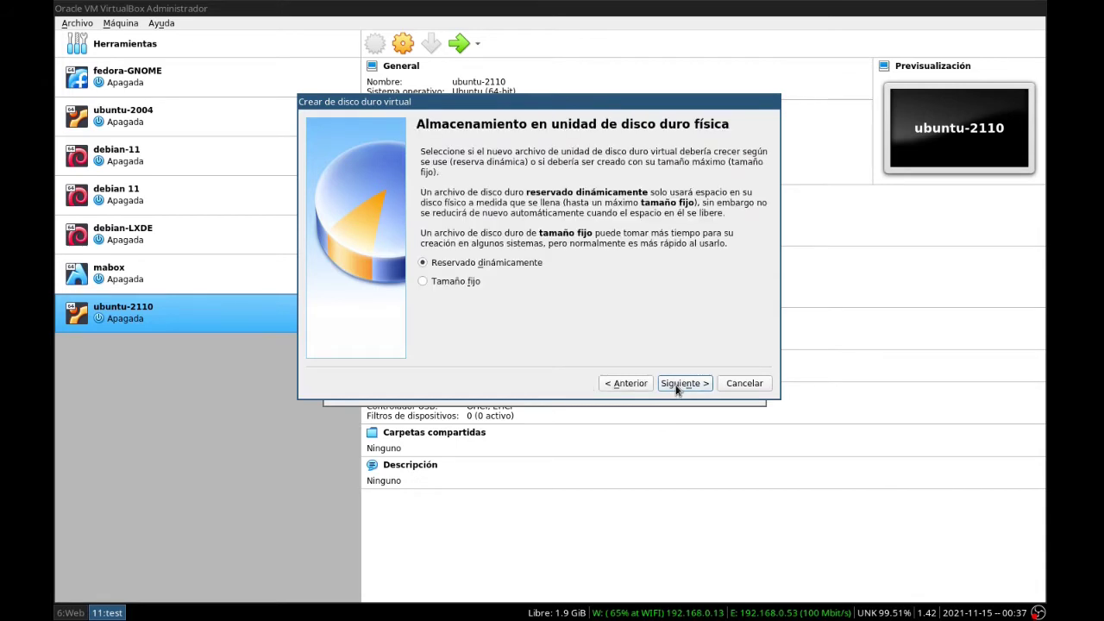
click(449, 283)
click(675, 385)
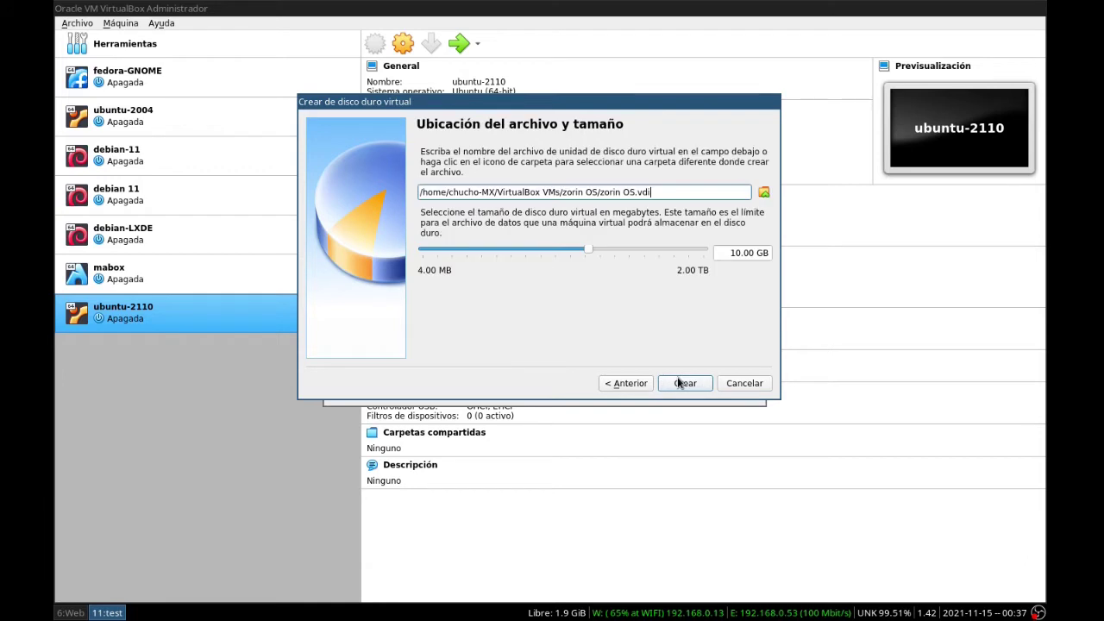
click(719, 254)
key(Delete)
text(2)
click(686, 385)
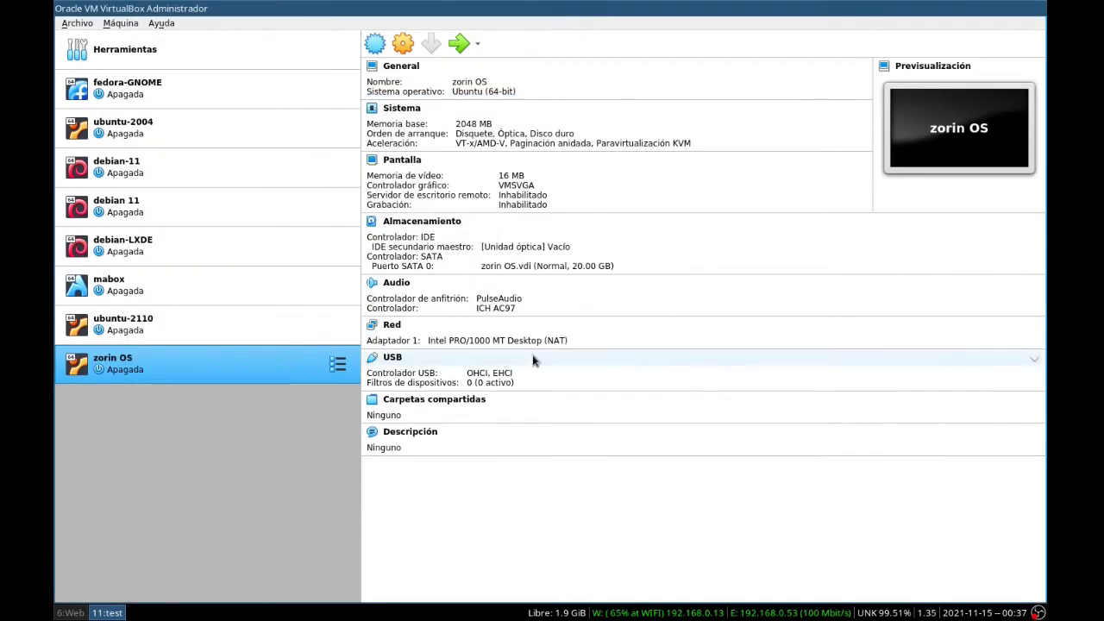
Step: Configure the zorin OS machine's system settings with floppy boot disabled, EFI enabled and 2 processors
click(403, 43)
click(408, 201)
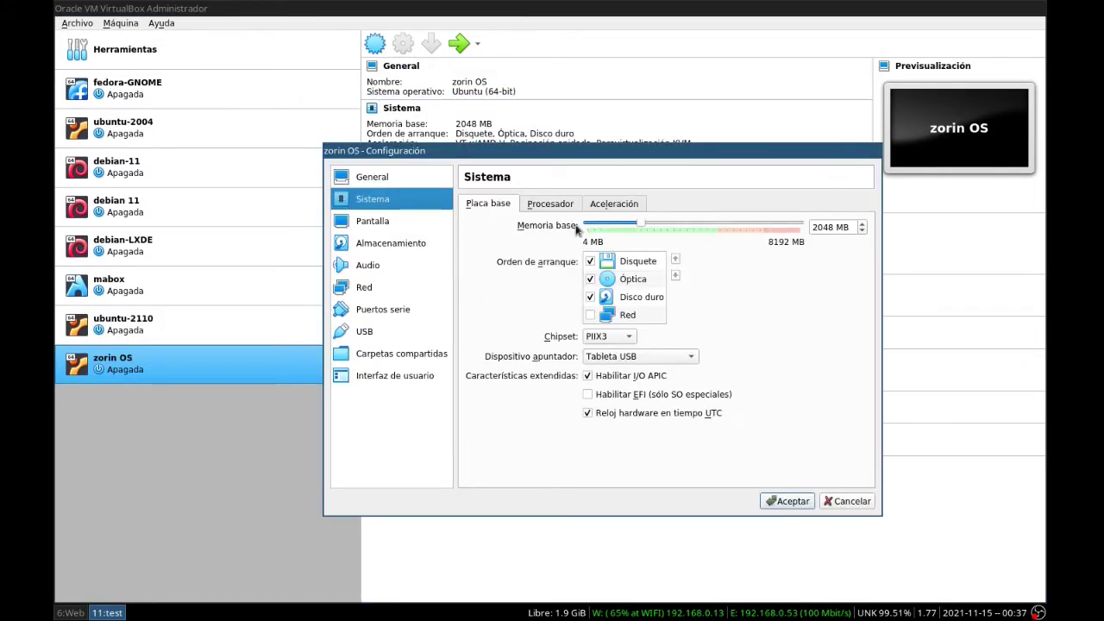
click(590, 262)
click(552, 204)
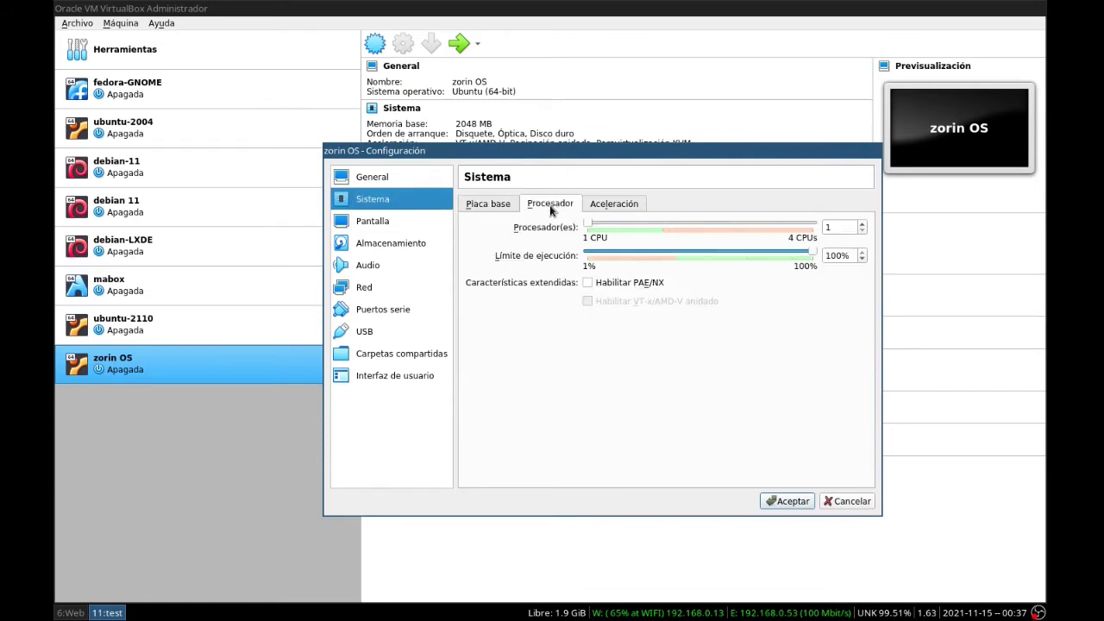
click(859, 225)
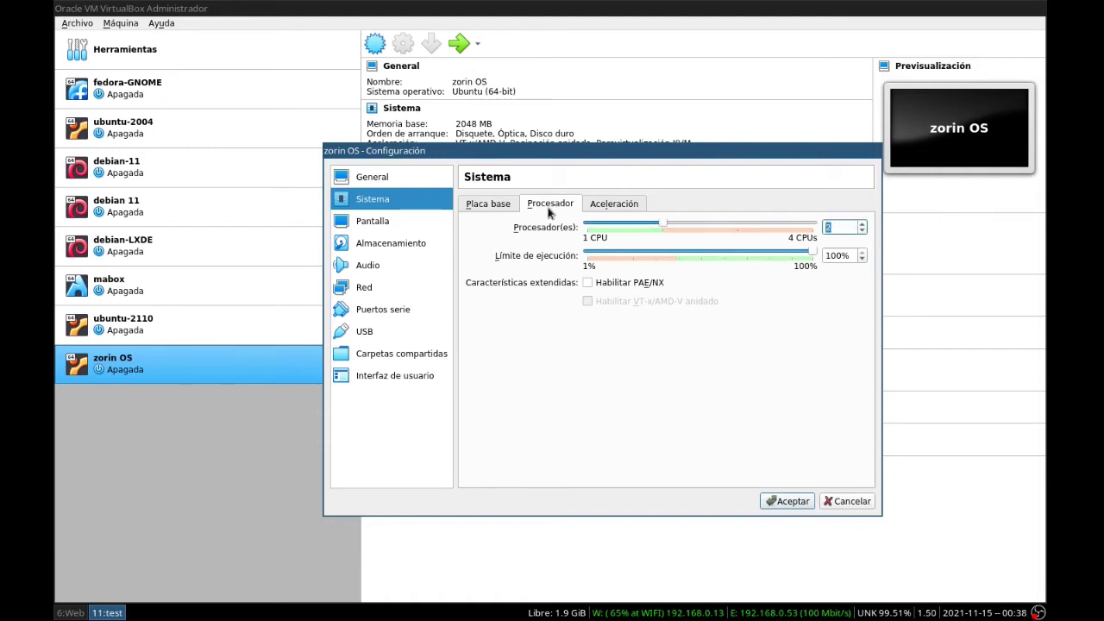
Step: Set the machine's video memory to 128 MB and save the configuration
click(368, 222)
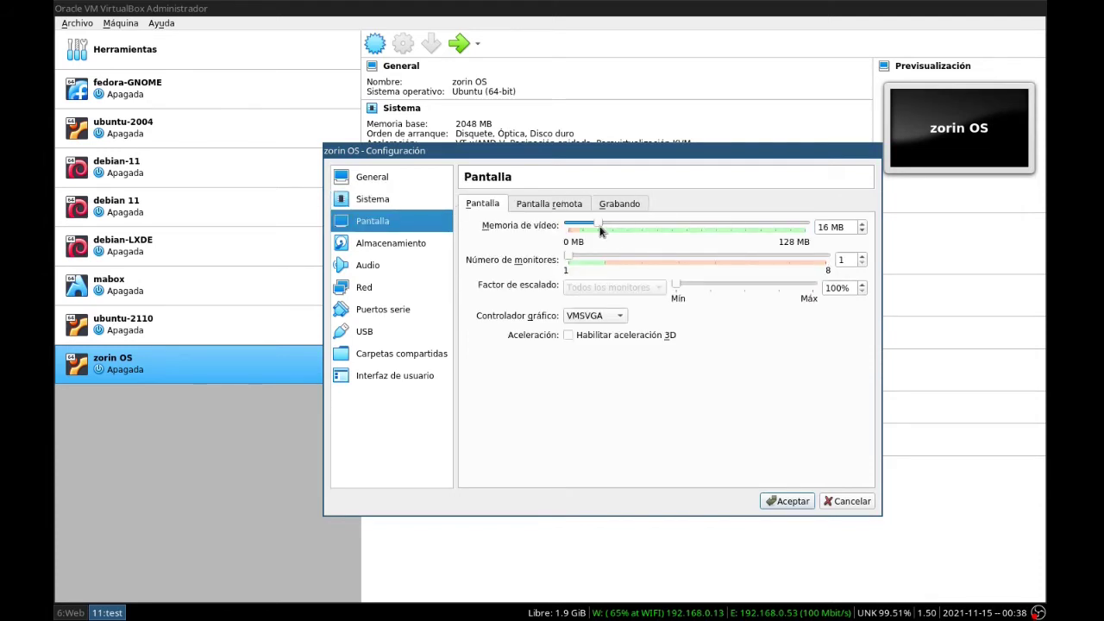
drag(598, 226, 846, 239)
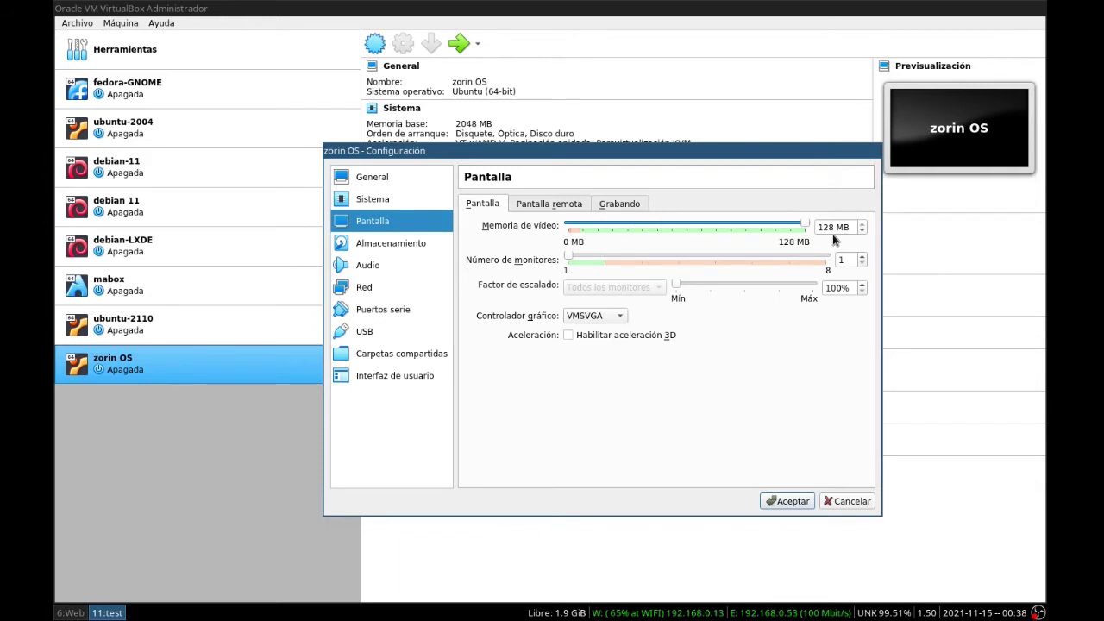
click(787, 501)
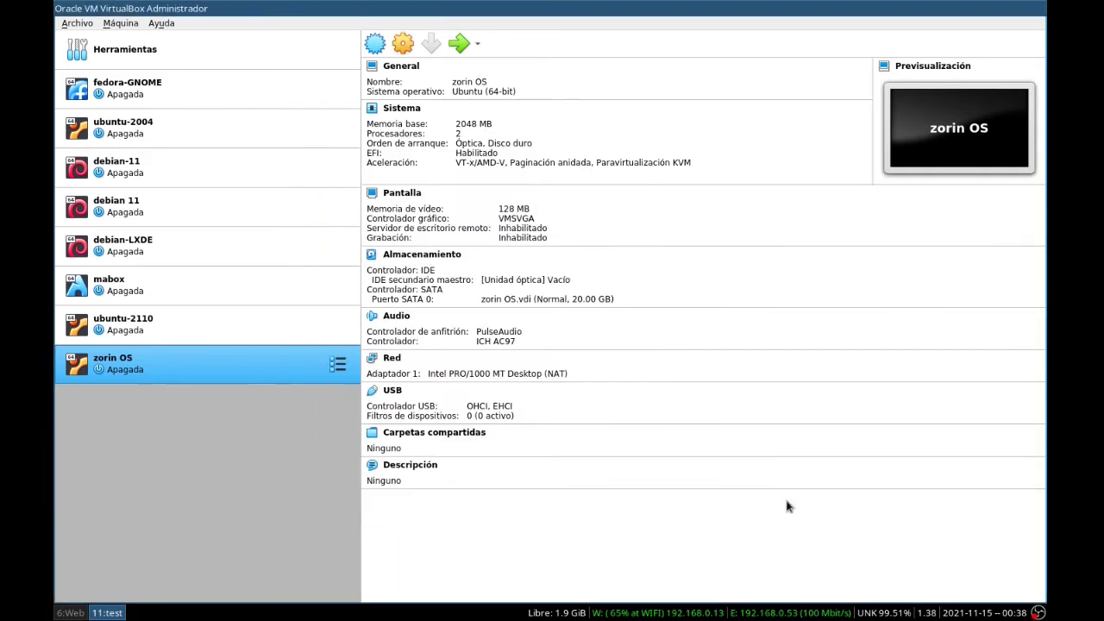
Step: Start the zorin OS machine with Zorin-OS-16-Core-64-bit-r4.iso as its startup disk and enlarge its window
double_click(105, 364)
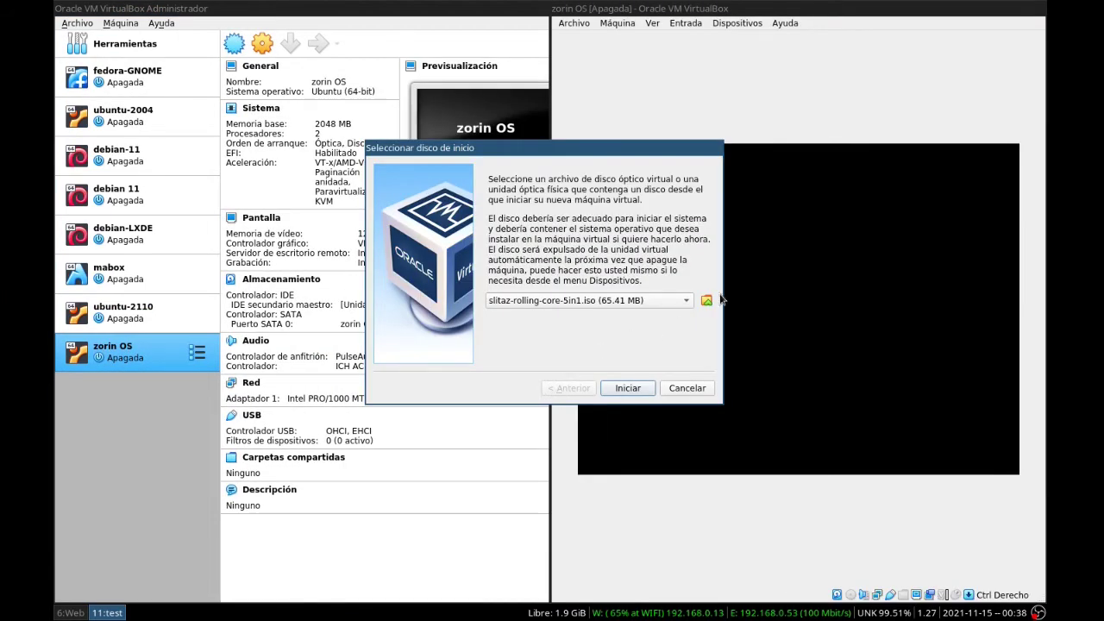
click(707, 301)
click(403, 221)
double_click(444, 231)
click(545, 380)
click(626, 387)
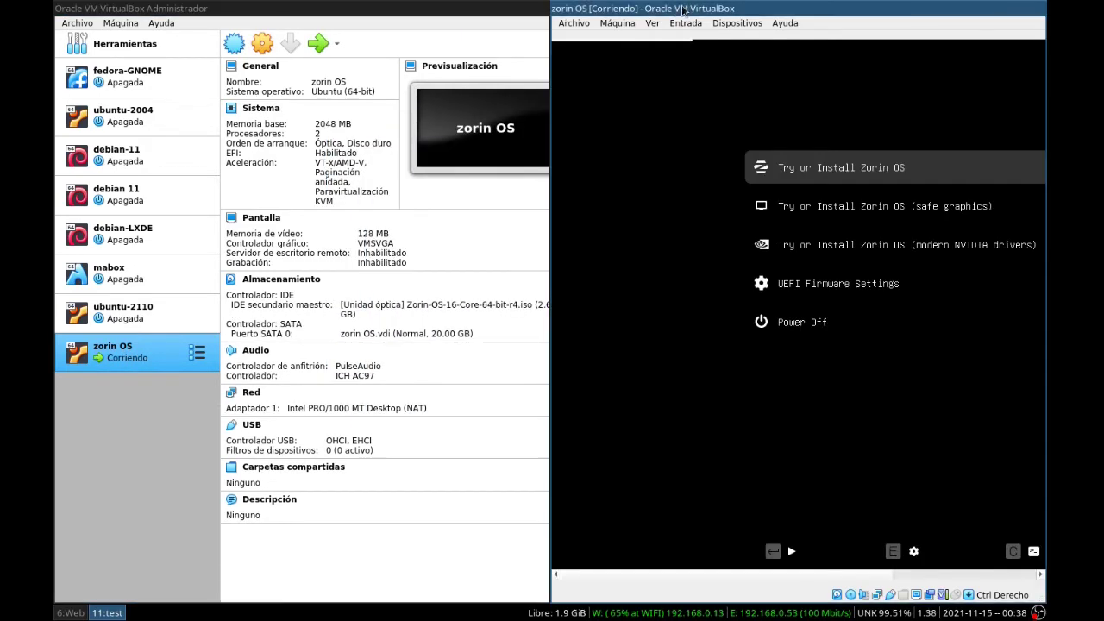
key(super+w)
key(super+Right)
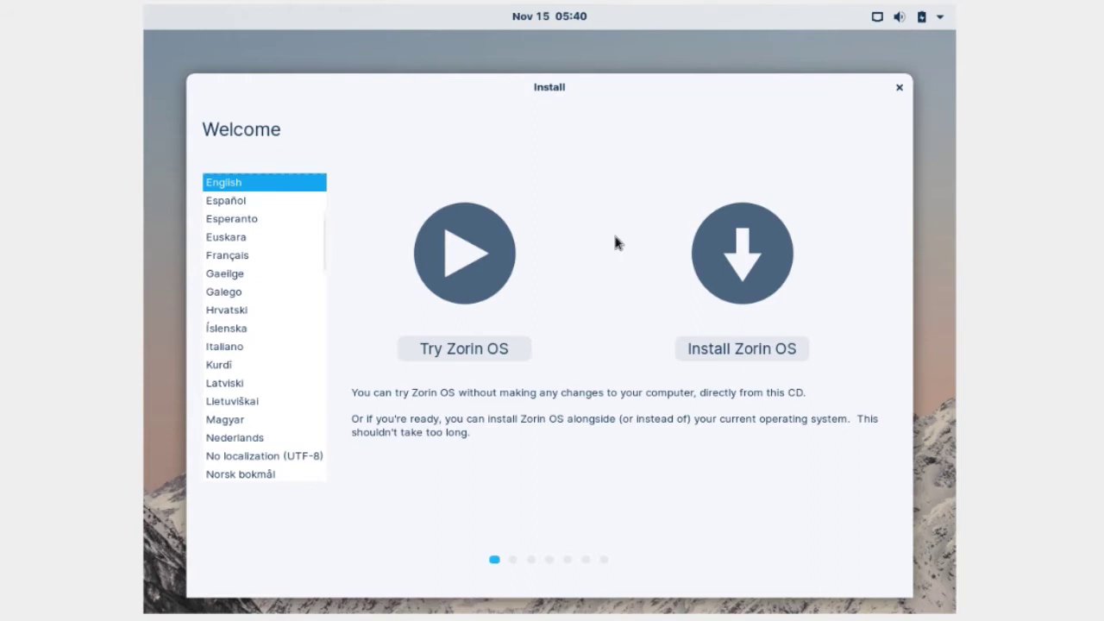
Step: Choose Español as the installer language and begin the Zorin OS installation
click(230, 204)
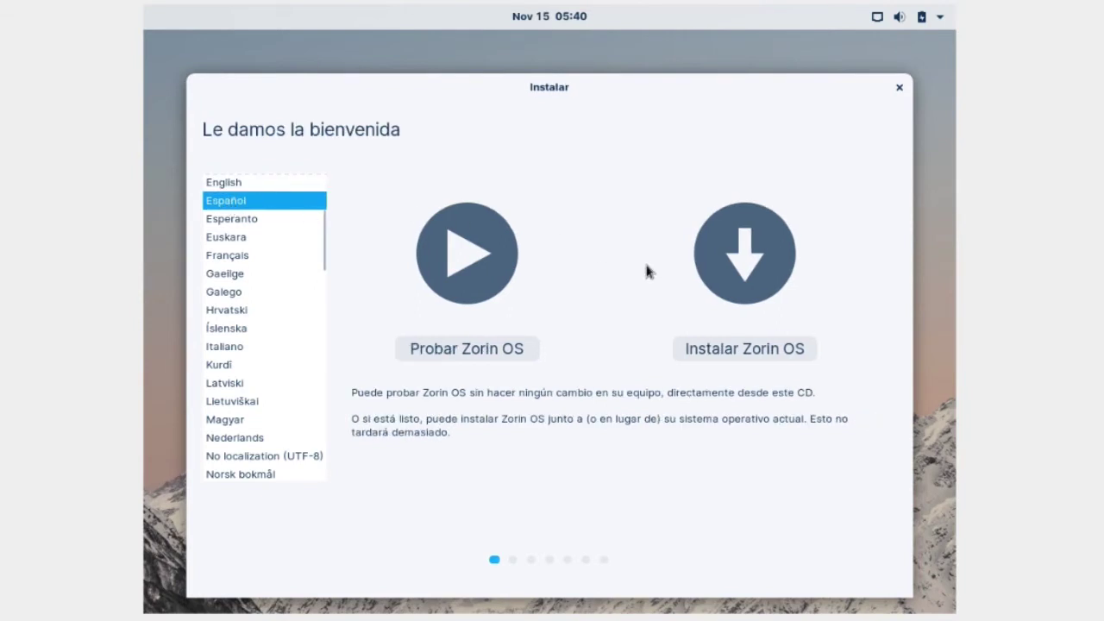
click(730, 349)
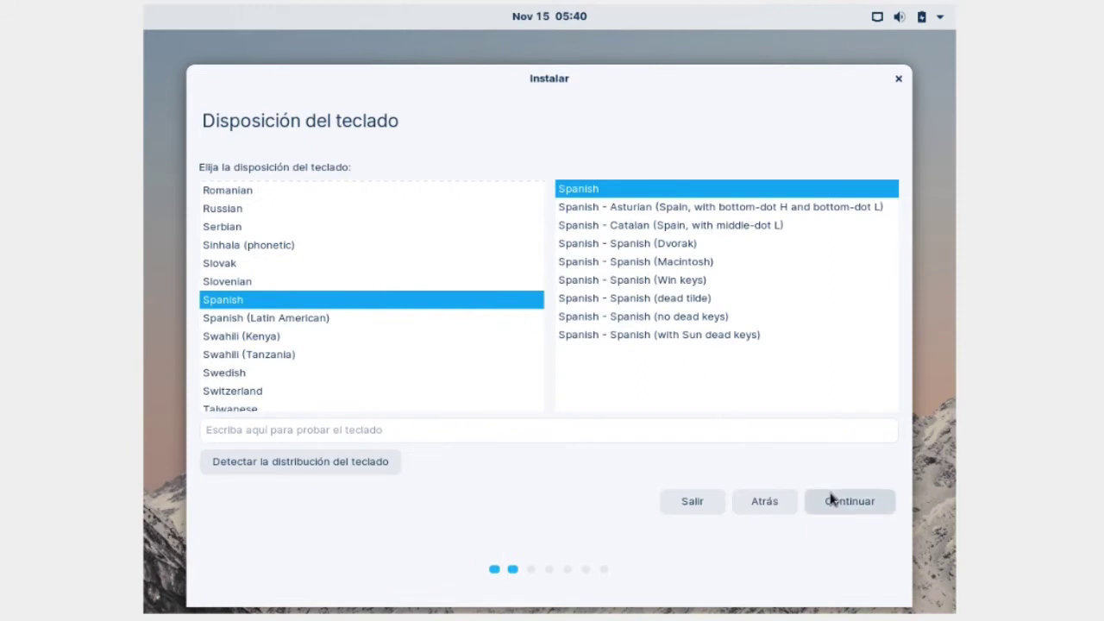
Step: Test the Spanish keyboard layout with "[]?¿¡@" and accept it, keeping the update and third-party software options enabled
click(526, 432)
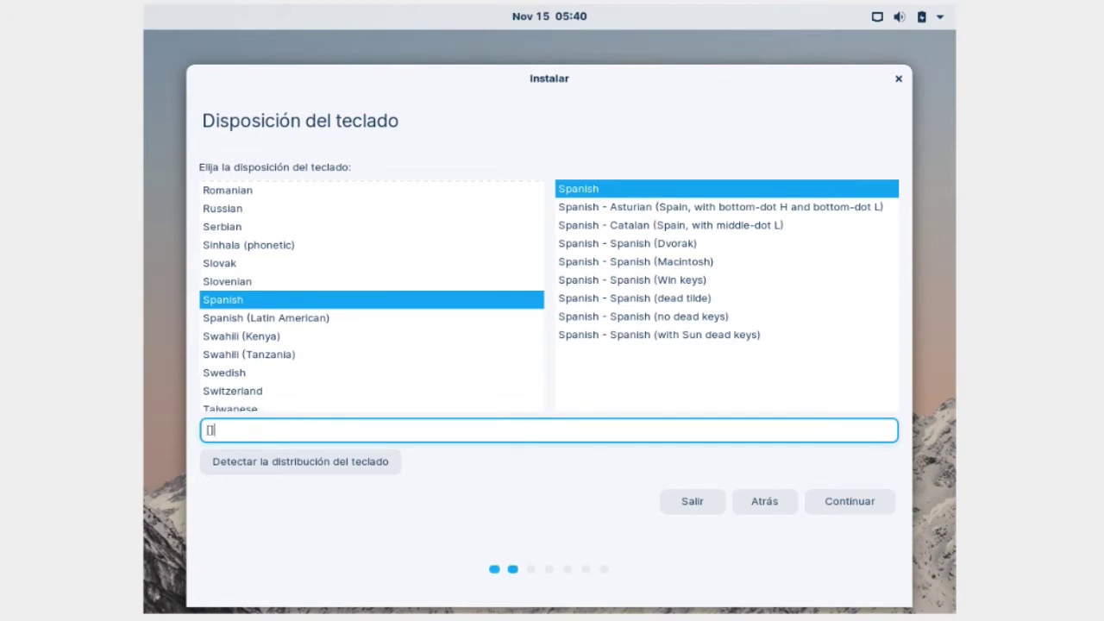
text(?¿¡@)
click(848, 503)
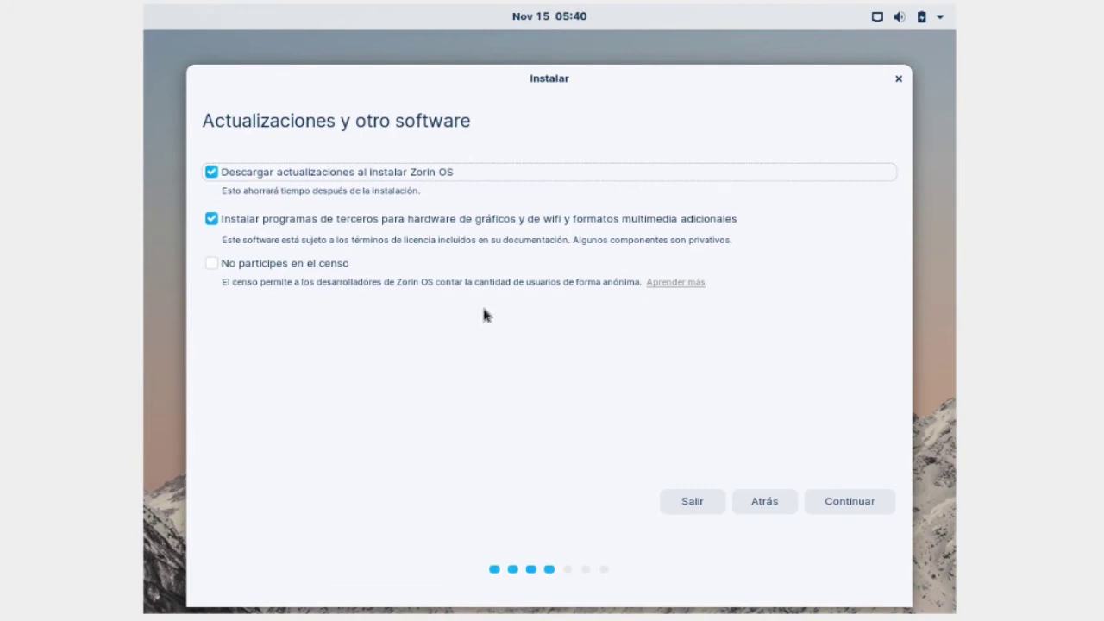
click(849, 502)
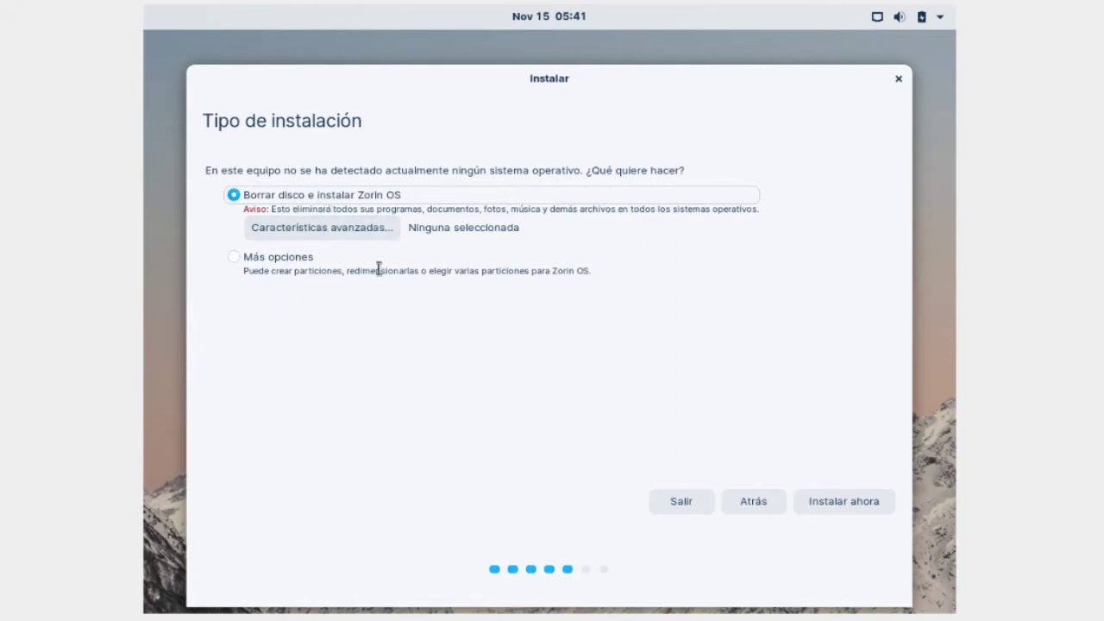
Step: Install Zorin OS by erasing the disk, confirm writing the partition changes and accept Bogota as the location
click(833, 504)
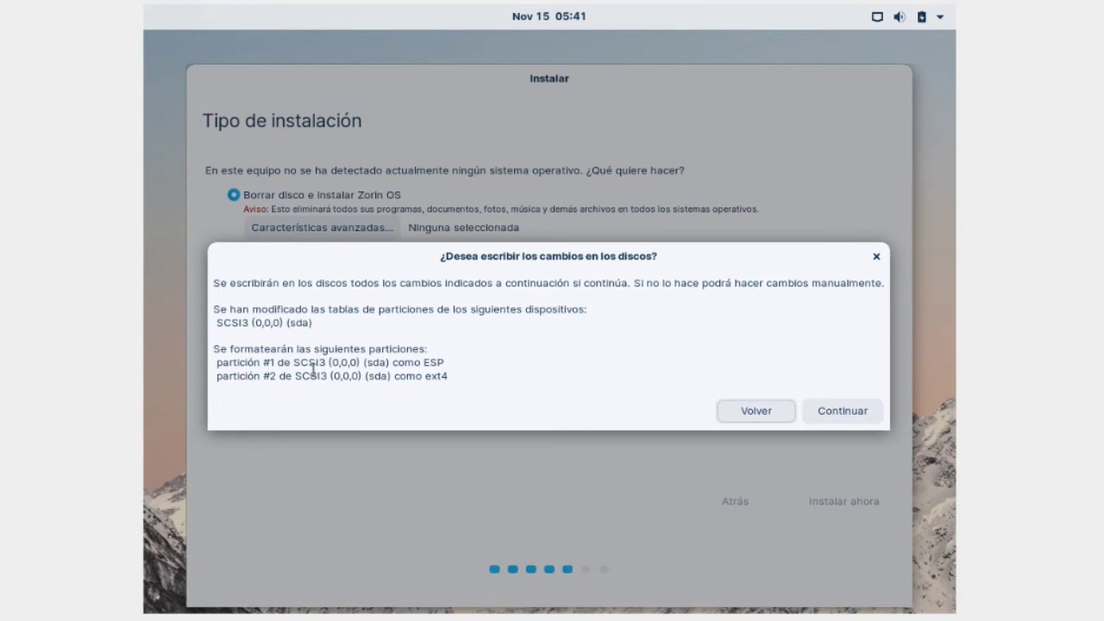
click(842, 411)
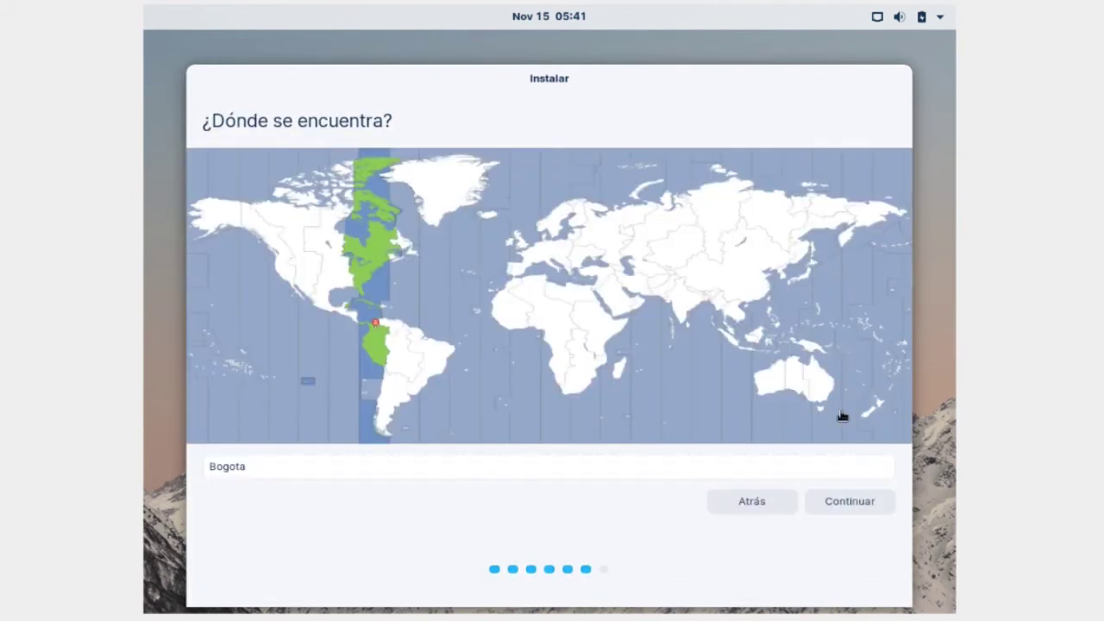
click(844, 501)
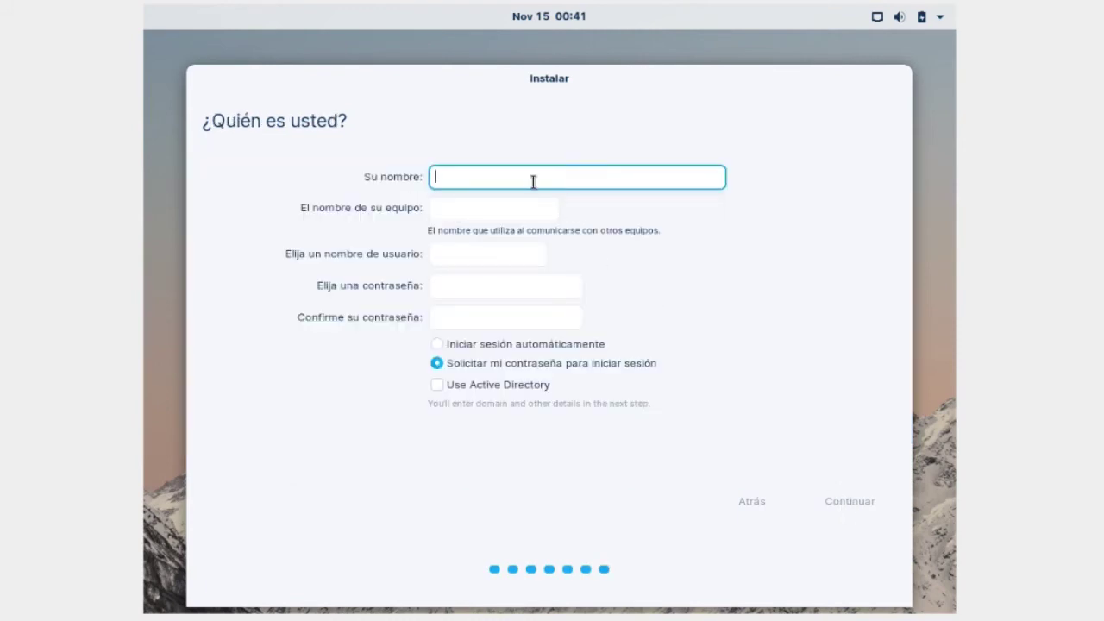
Step: Enter "Linux en Casa" as the account's full name and linuxencasa as its username
text(Linux en CAsa)
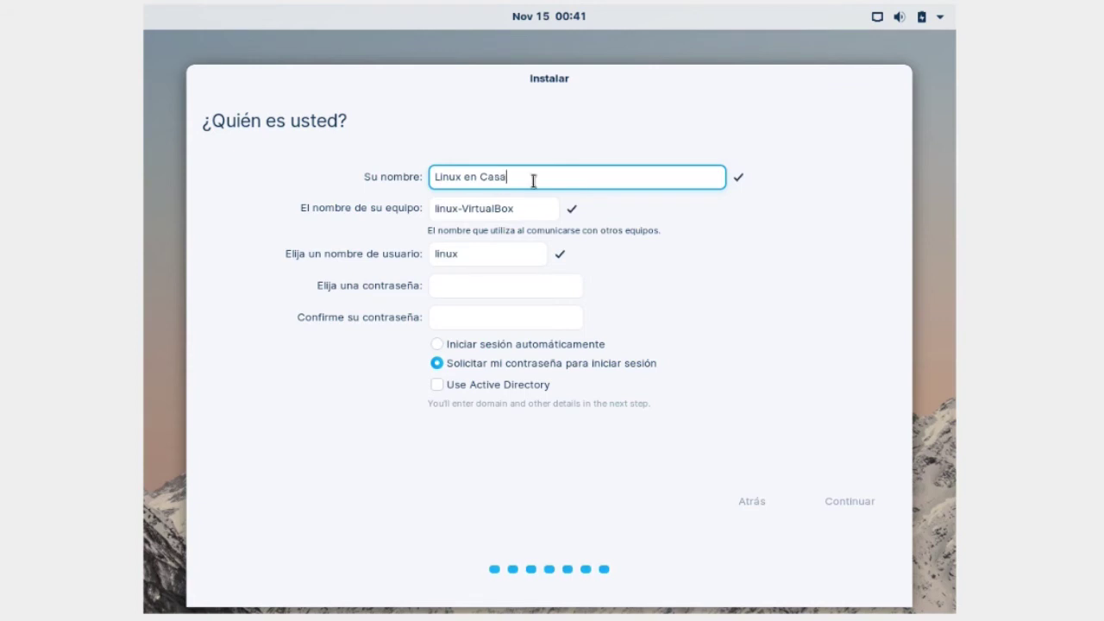
click(481, 258)
text(encasa)
Step: Replace the computer's name with Zorin-VM
click(492, 208)
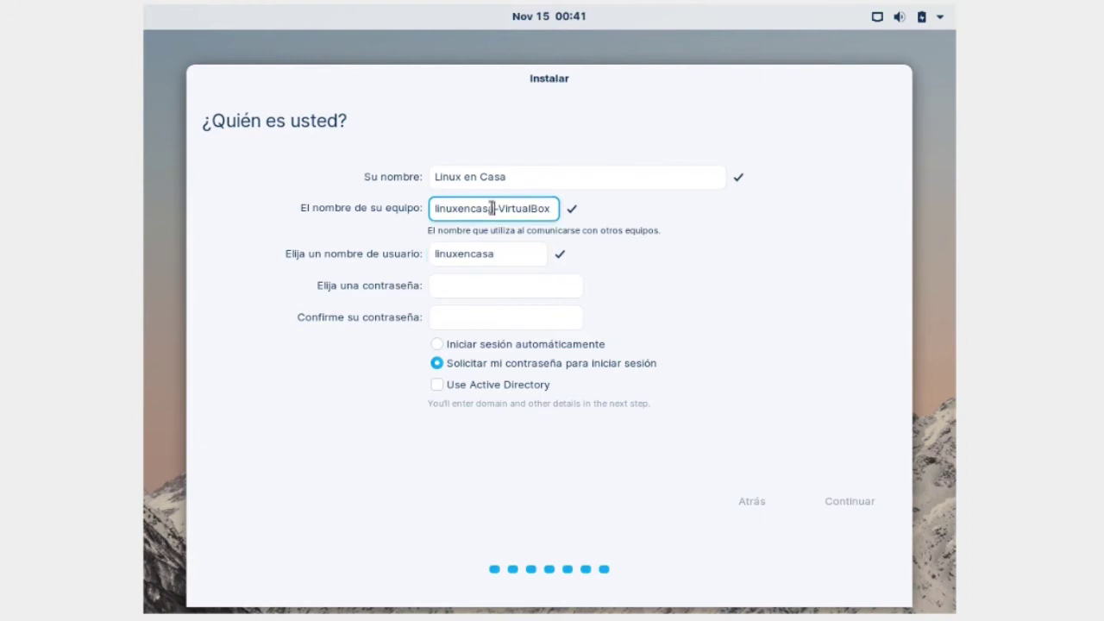
key(BackSpace)
key(BackSpace)
key(BackSpace)
key(BackSpace)
key(BackSpace)
key(BackSpace)
key(BackSpace)
key(BackSpace)
key(BackSpace)
key(BackSpace)
key(BackSpace)
text(Zorin-V)
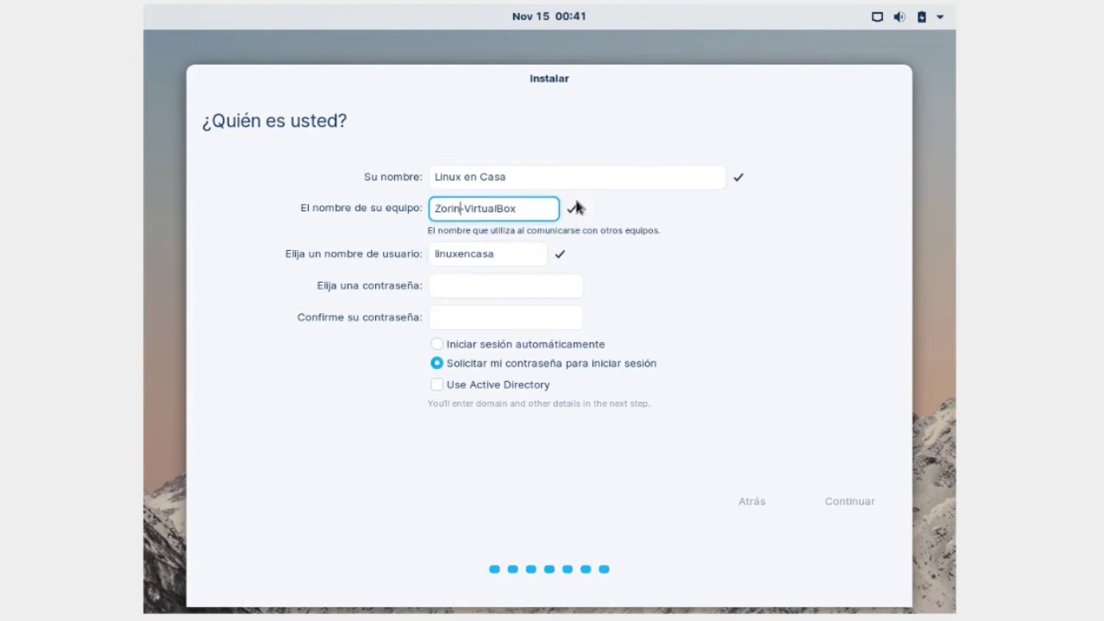
text(M)
key(Delete)
key(Delete)
key(Delete)
key(Delete)
key(Delete)
key(Delete)
key(Delete)
key(Delete)
key(Delete)
Step: Enter and confirm the account password, keeping the password request at login, and continue the installation
click(516, 286)
text(**********)
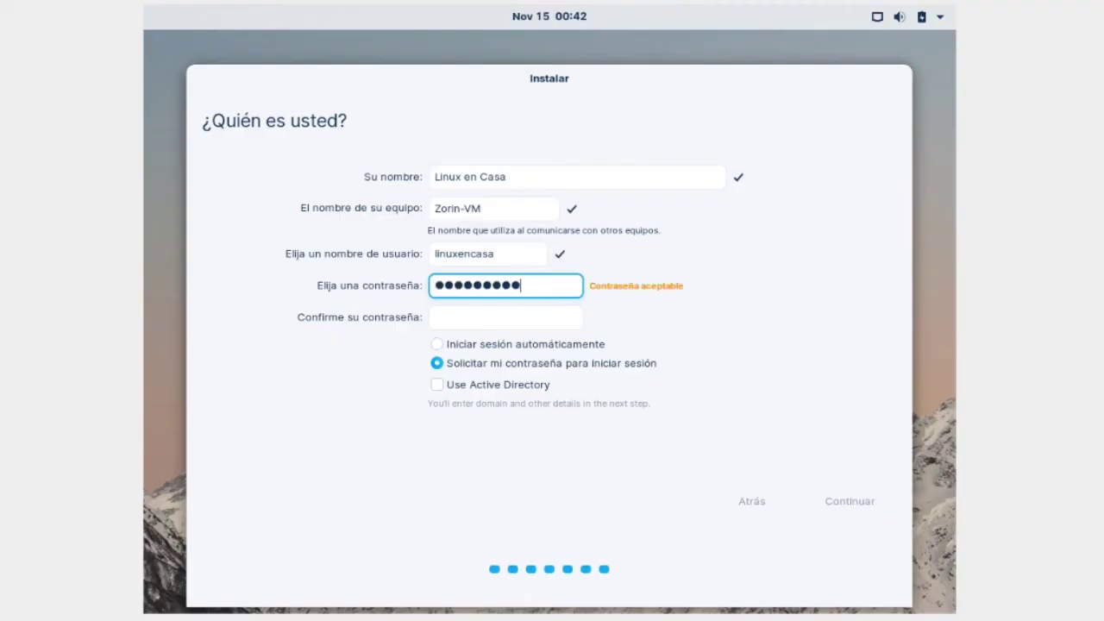
key(Tab)
text(**********)
click(830, 501)
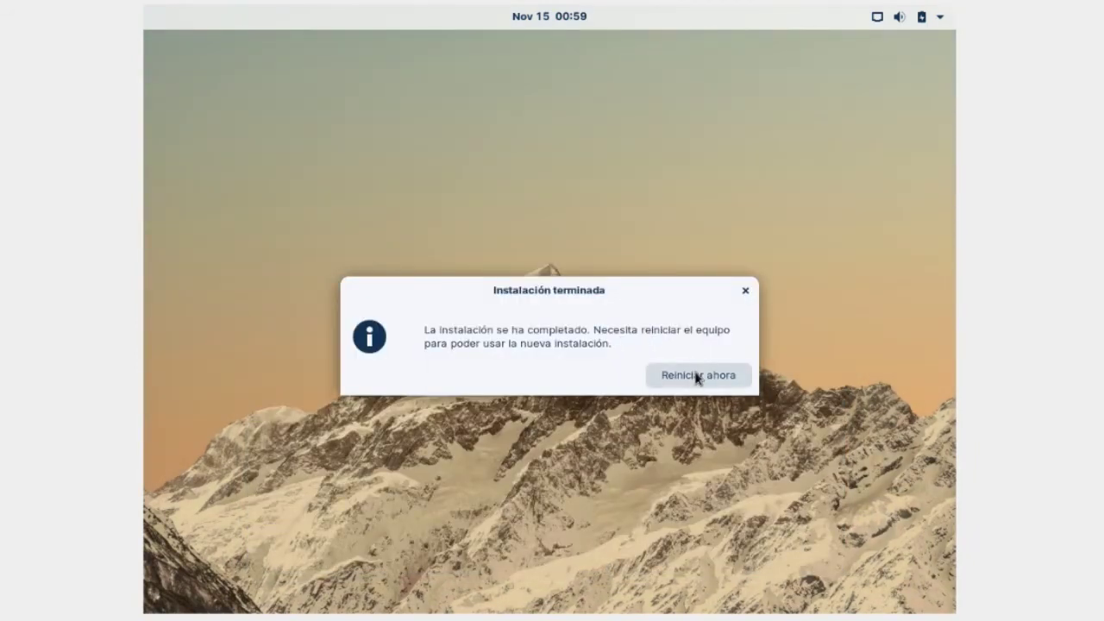
Step: Restart into the installed system and log in to the Linux en Casa account with the account password
click(696, 376)
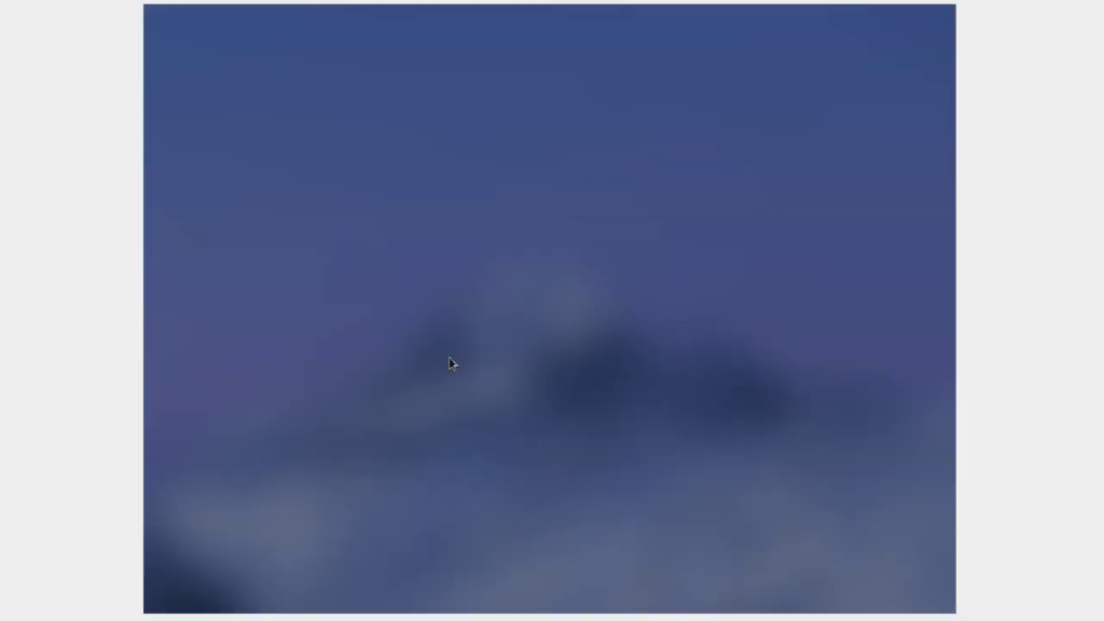
click(466, 317)
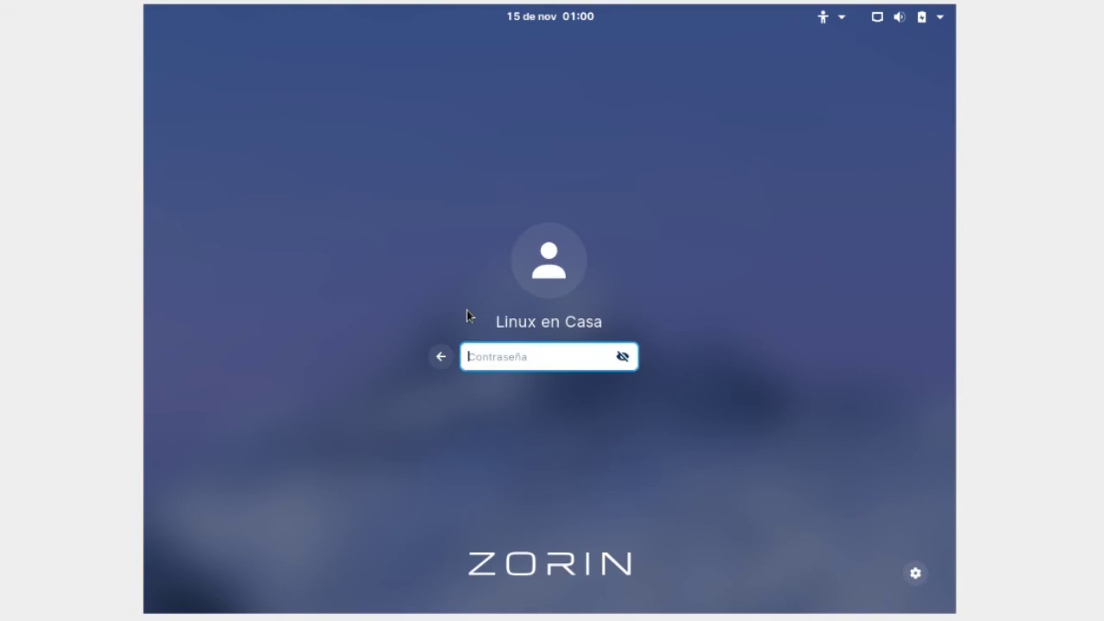
text(••••••••••)
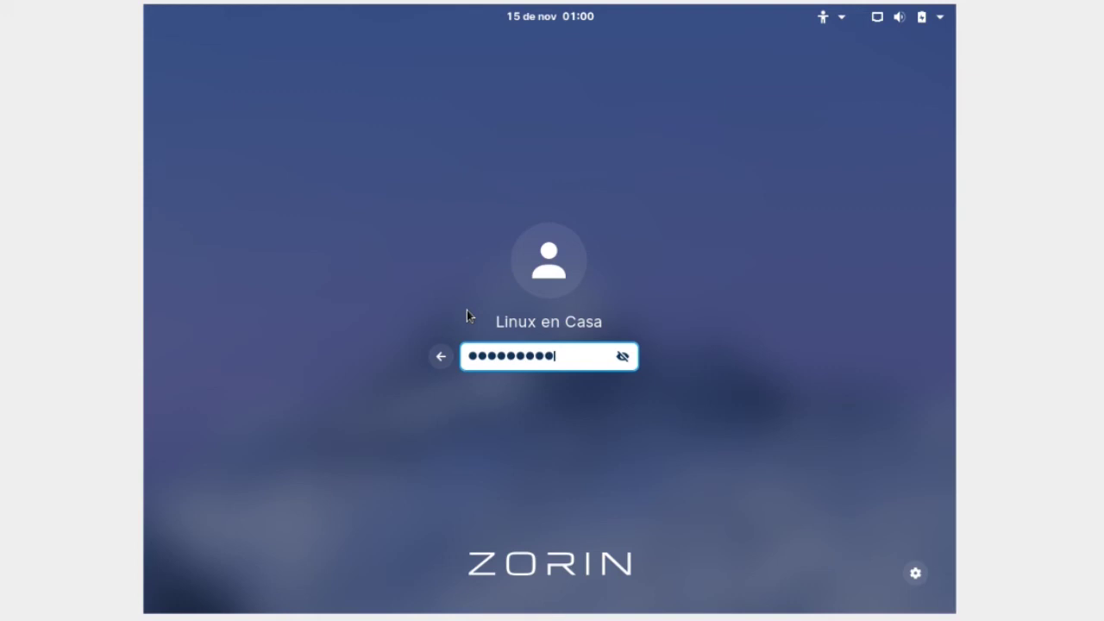
key(Return)
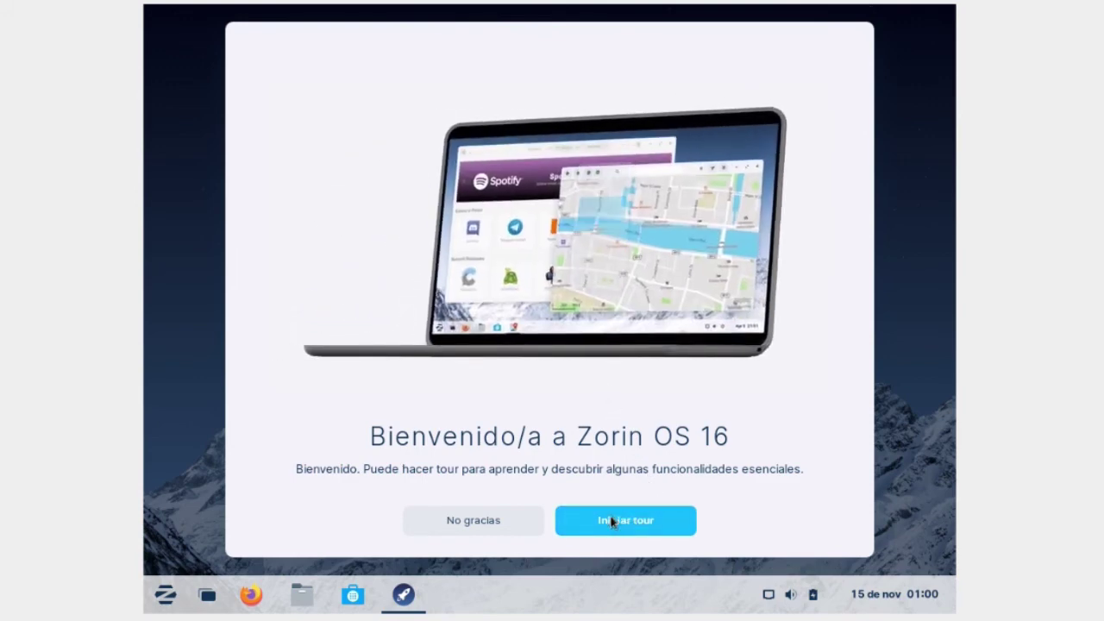
Step: Start the welcome tour, take a look at the application menu and launch Zorin Appearance from the tour
click(612, 521)
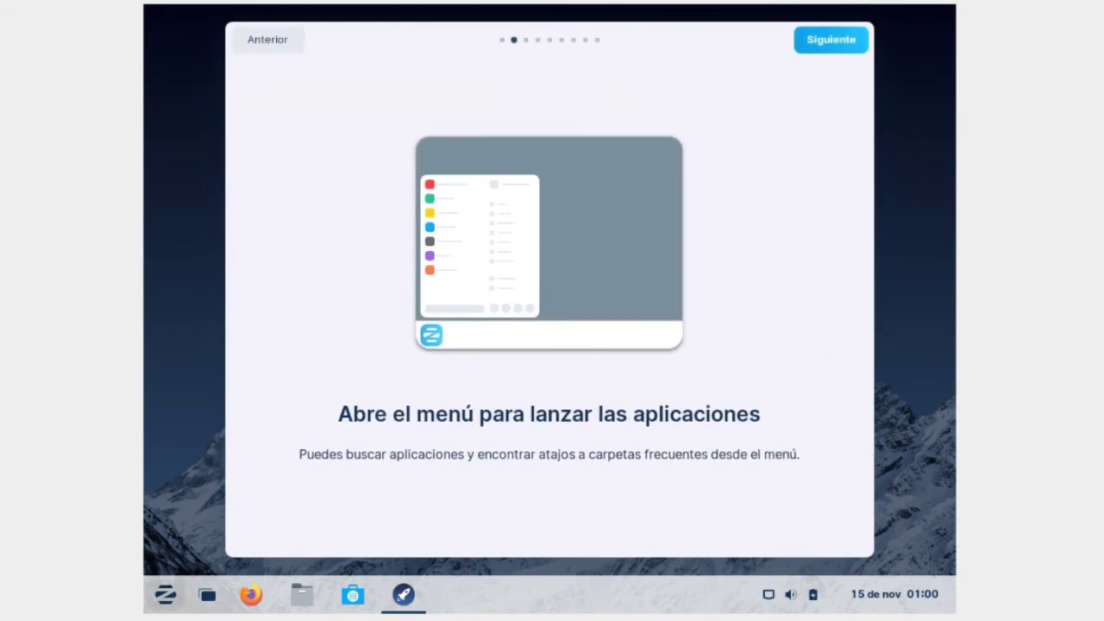
click(166, 599)
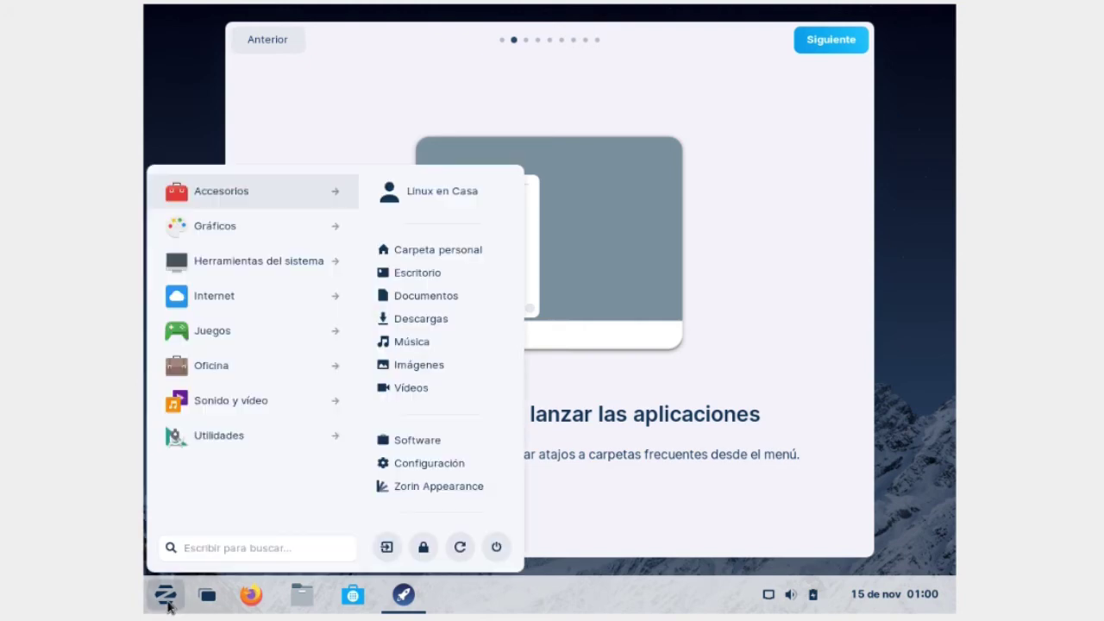
click(166, 604)
click(815, 50)
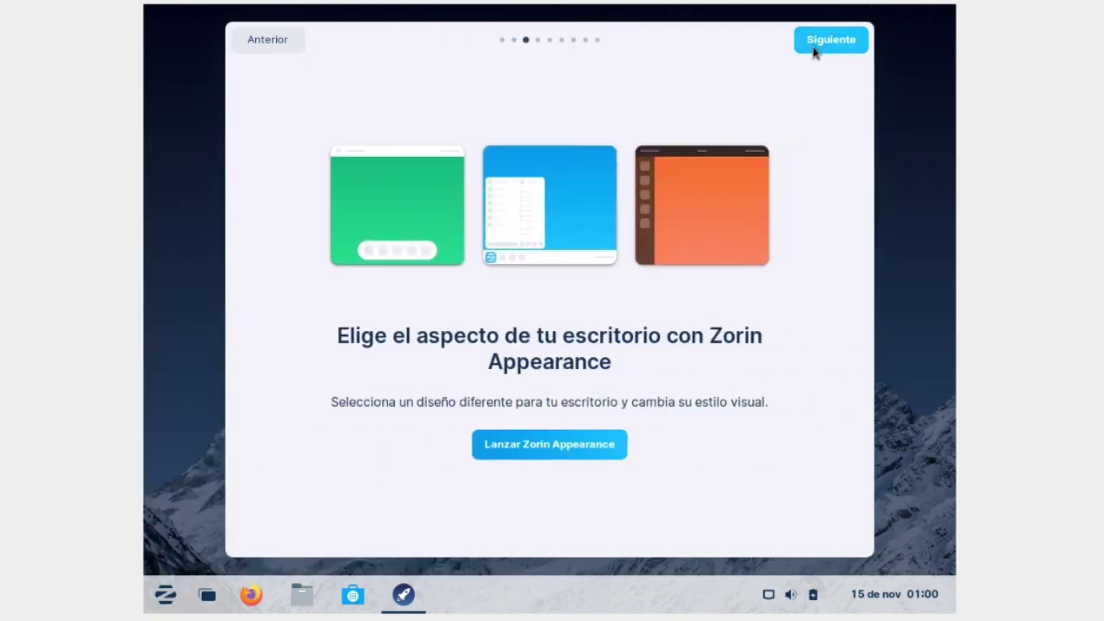
click(535, 447)
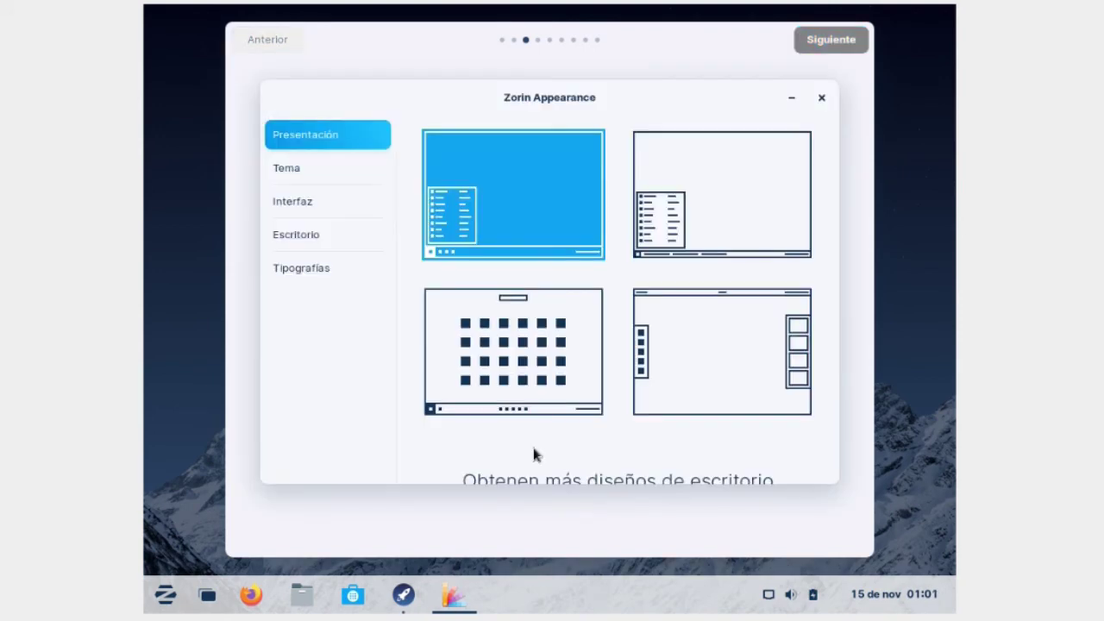
Step: Try the alternative desktop layouts in Zorin Appearance and return to the first layout
click(699, 197)
click(452, 389)
scroll(612, 340, down, 1)
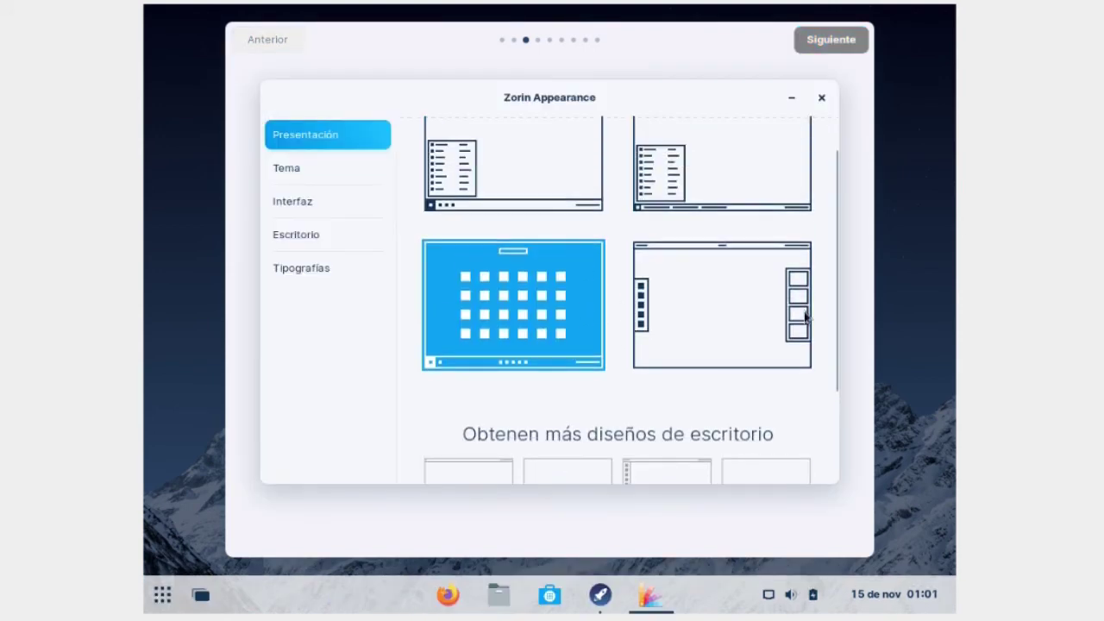
click(658, 318)
click(474, 309)
scroll(709, 161, up, 1)
click(709, 165)
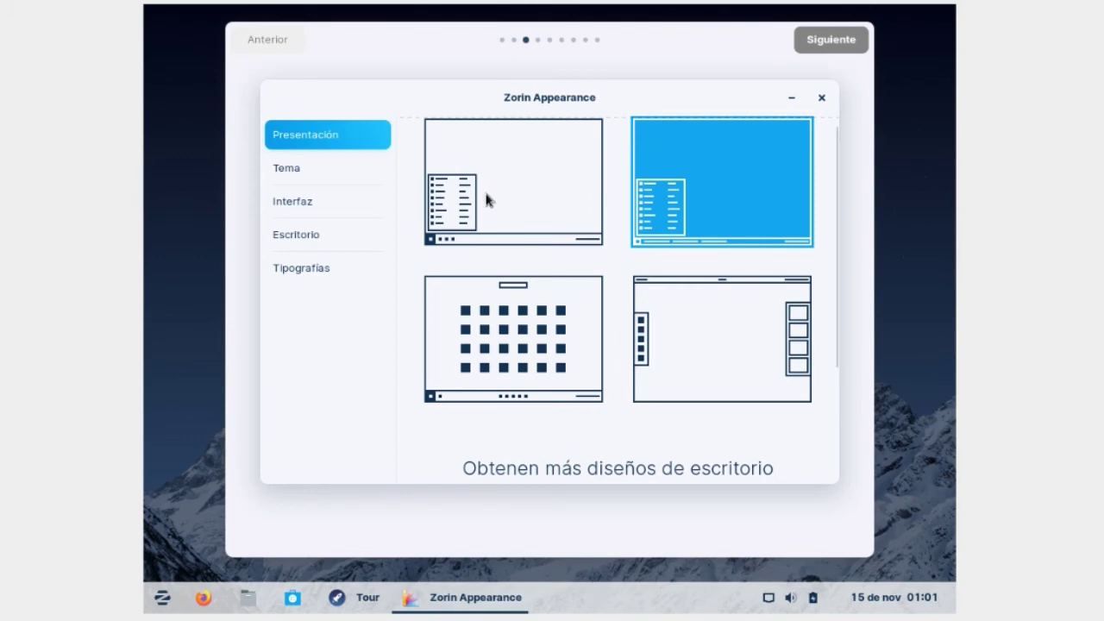
click(484, 190)
Step: Try the green accent colour for the Zorin theme and settle on the grey one
click(286, 183)
click(616, 201)
click(780, 200)
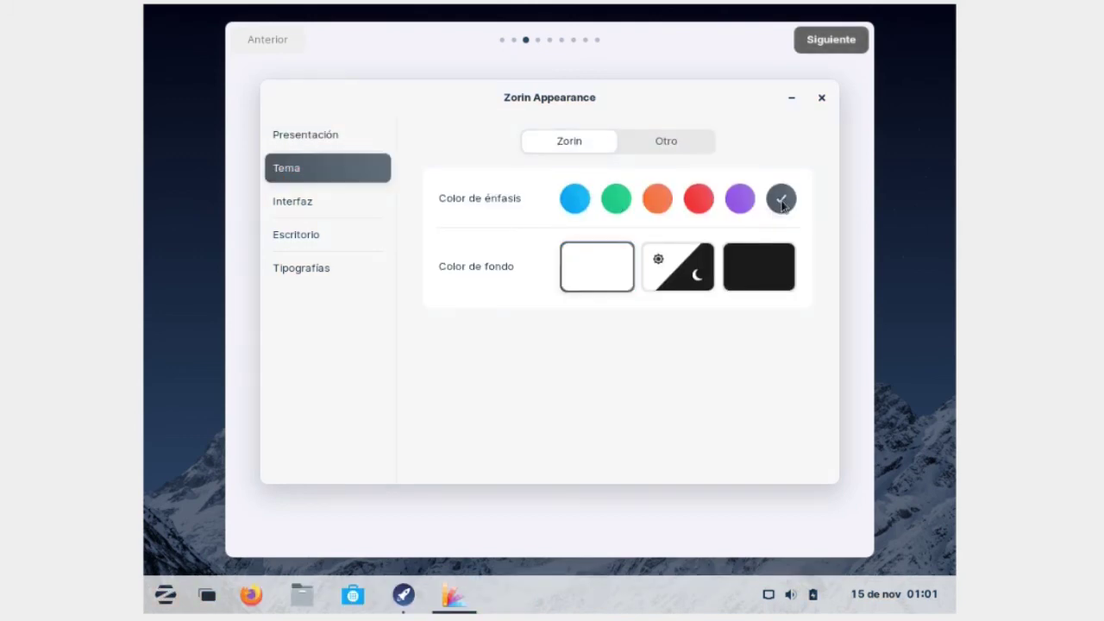
Step: Show the Carpeta personal and Papelera icons on the desktop at a smaller icon size, and close Zorin Appearance
click(284, 205)
click(304, 235)
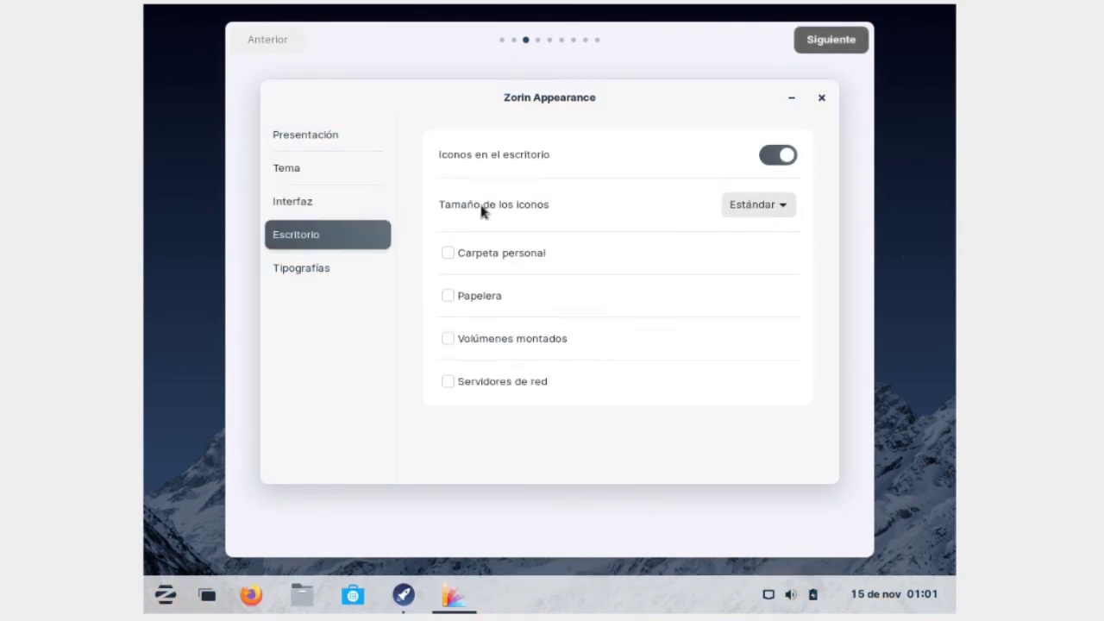
click(449, 254)
click(449, 296)
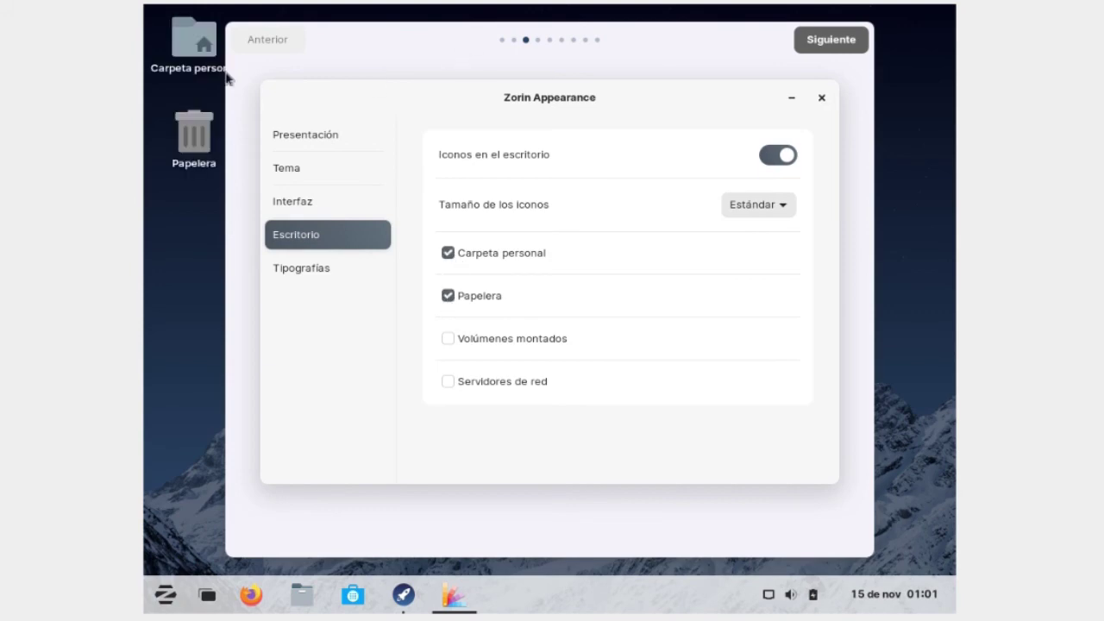
click(790, 207)
click(779, 173)
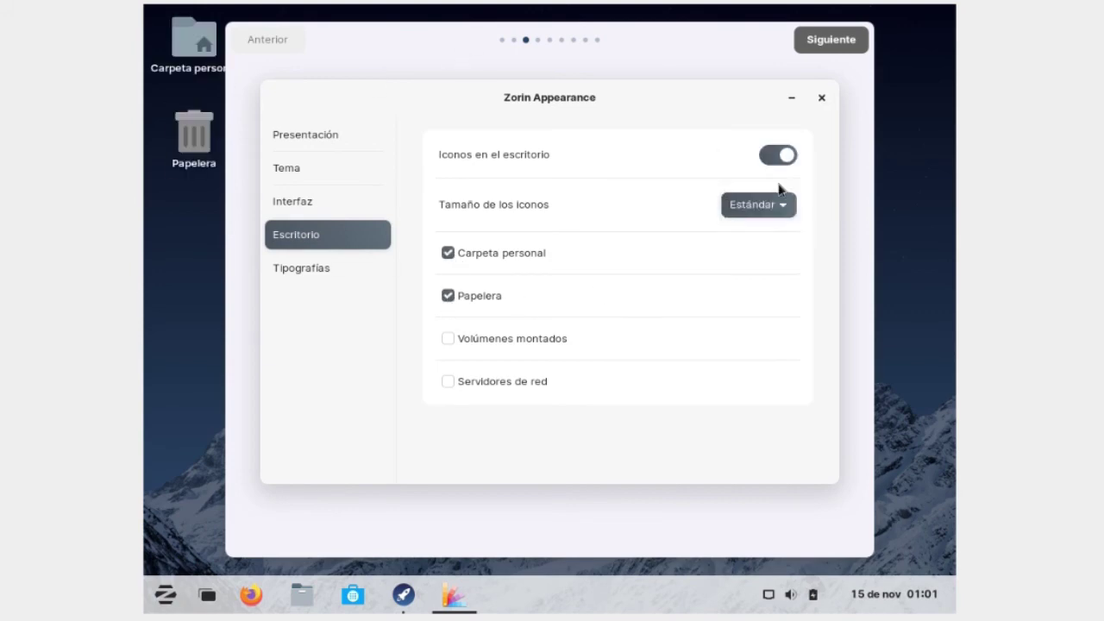
click(345, 269)
click(822, 98)
Step: Continue the tour to the virtual machine page and install the VirtualBox Guest Additions with the installation details expanded
click(833, 48)
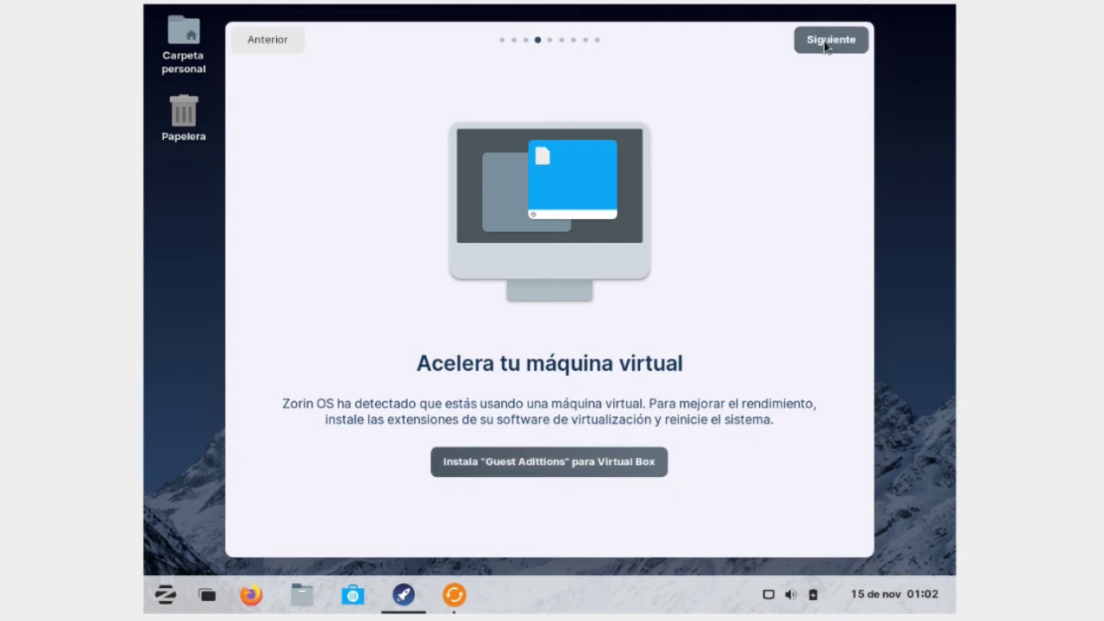
click(549, 461)
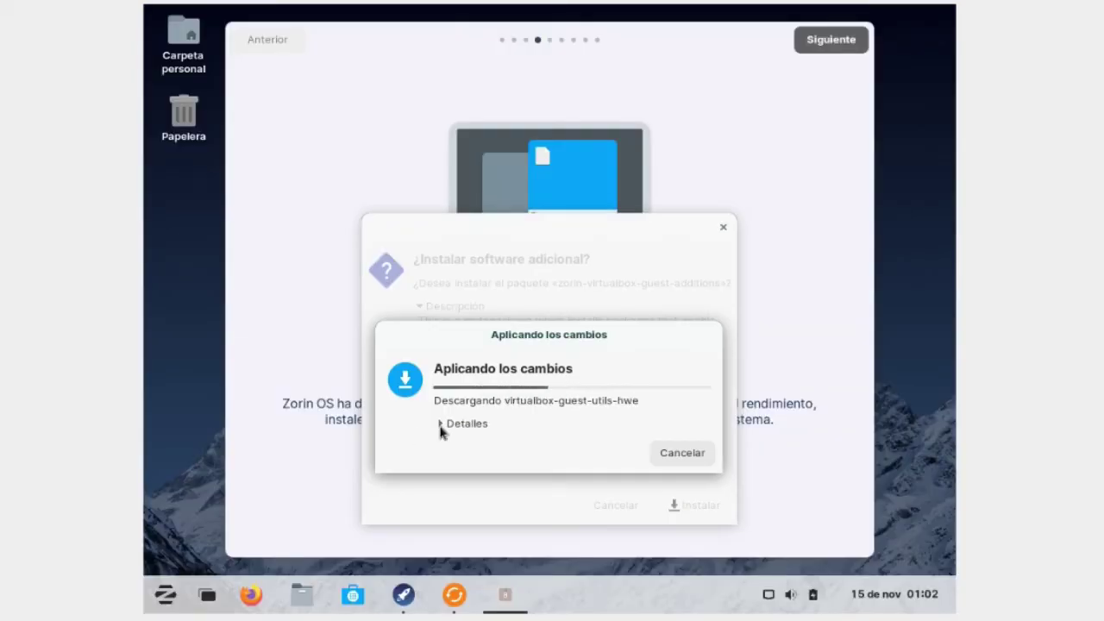
click(439, 424)
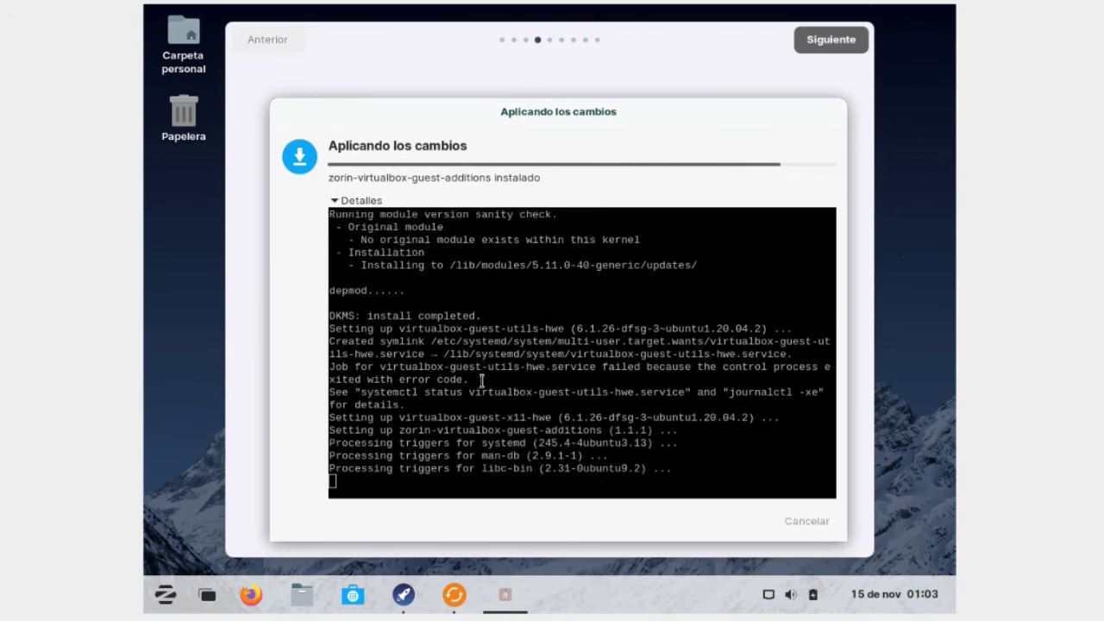
Step: Page through the rest of the welcome tour, close it and install the published Zorin OS software updates
click(831, 45)
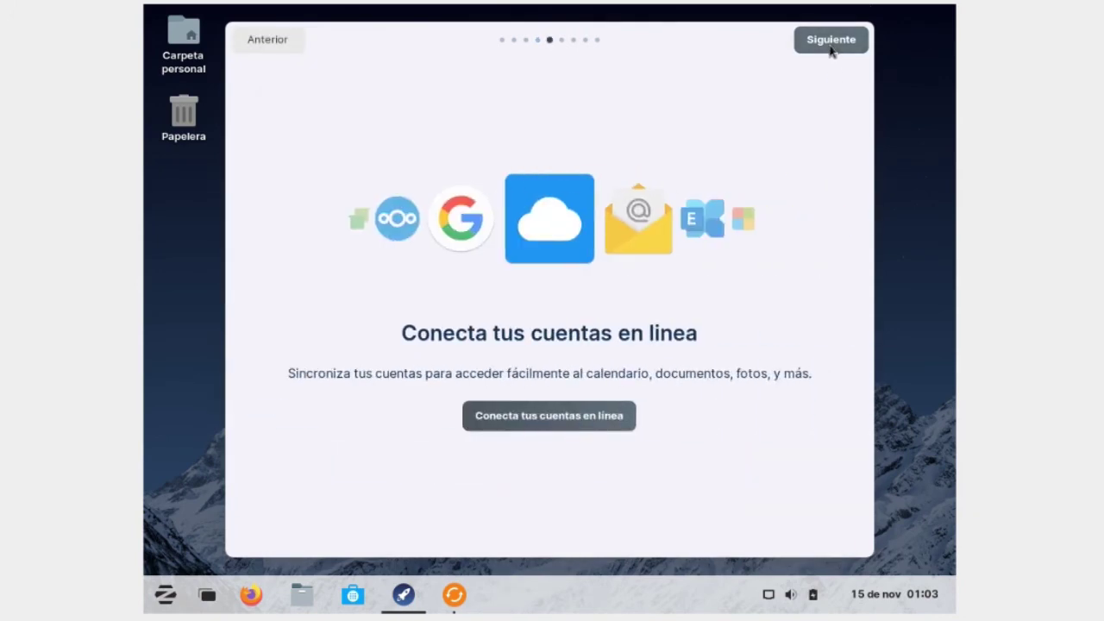
click(830, 45)
click(823, 43)
click(823, 48)
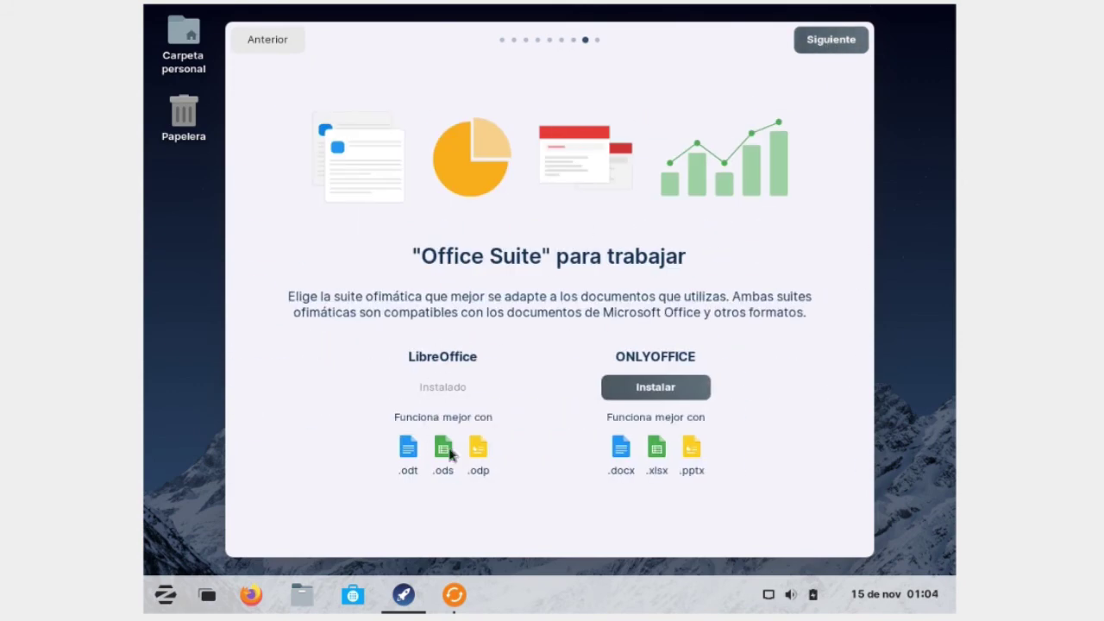
click(830, 43)
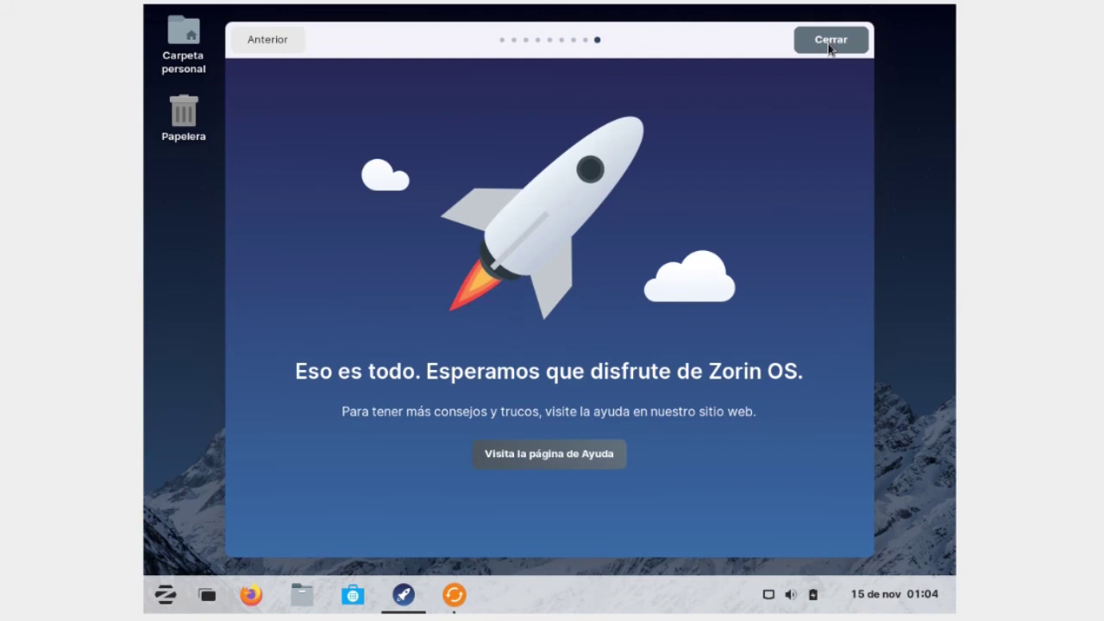
click(830, 43)
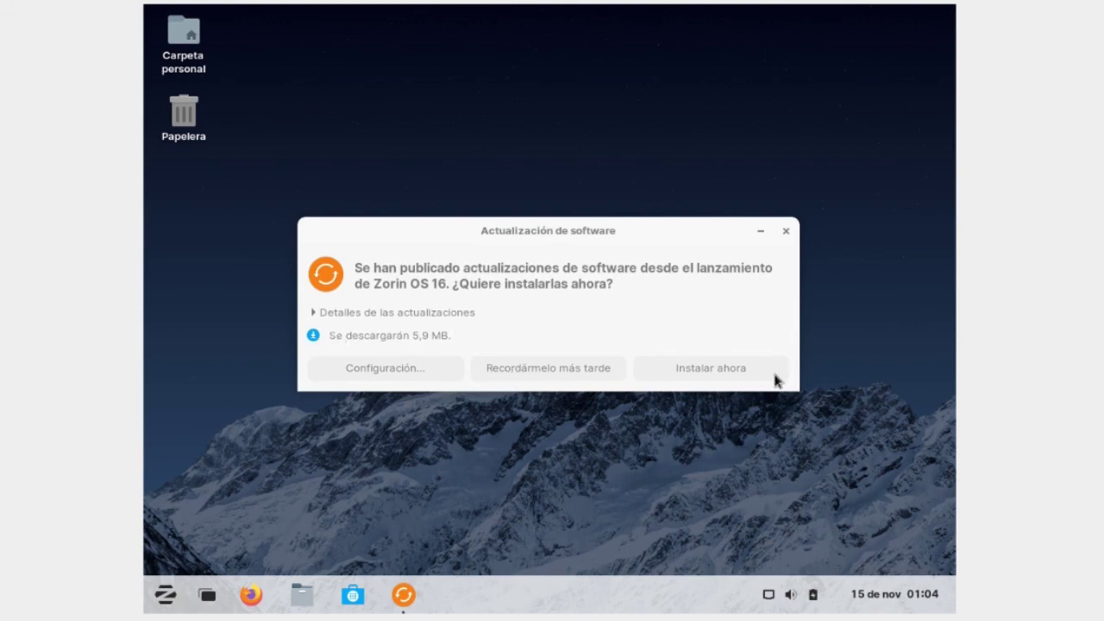
click(700, 376)
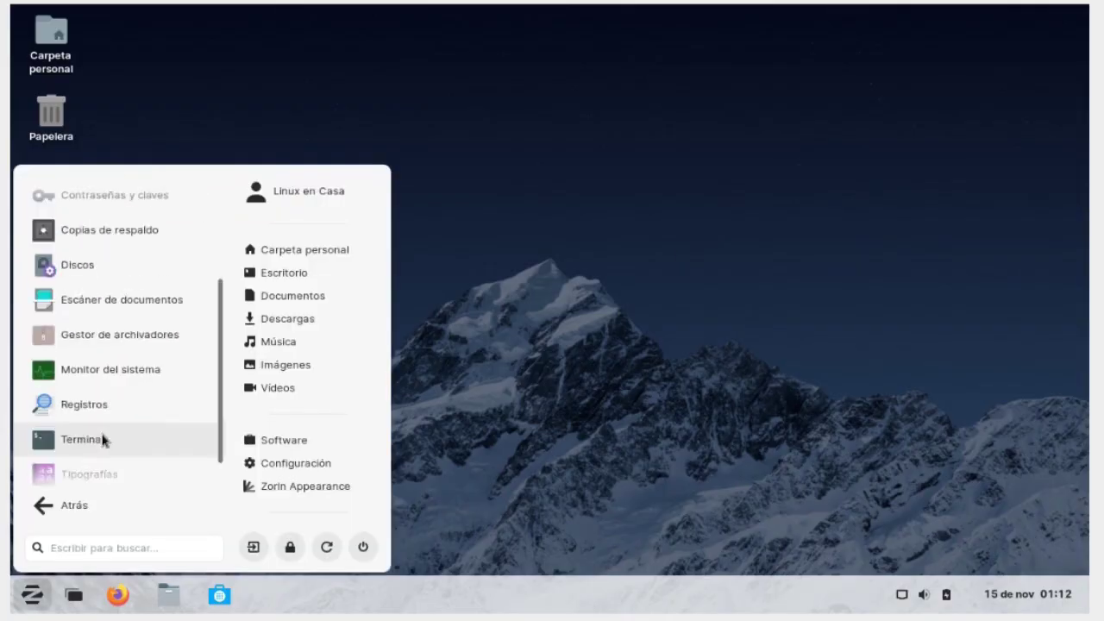
Step: Open Terminal, run "neofetch --de_version on" and highlight the desktop environment entry in the system summary
scroll(104, 439, down, 1)
click(104, 409)
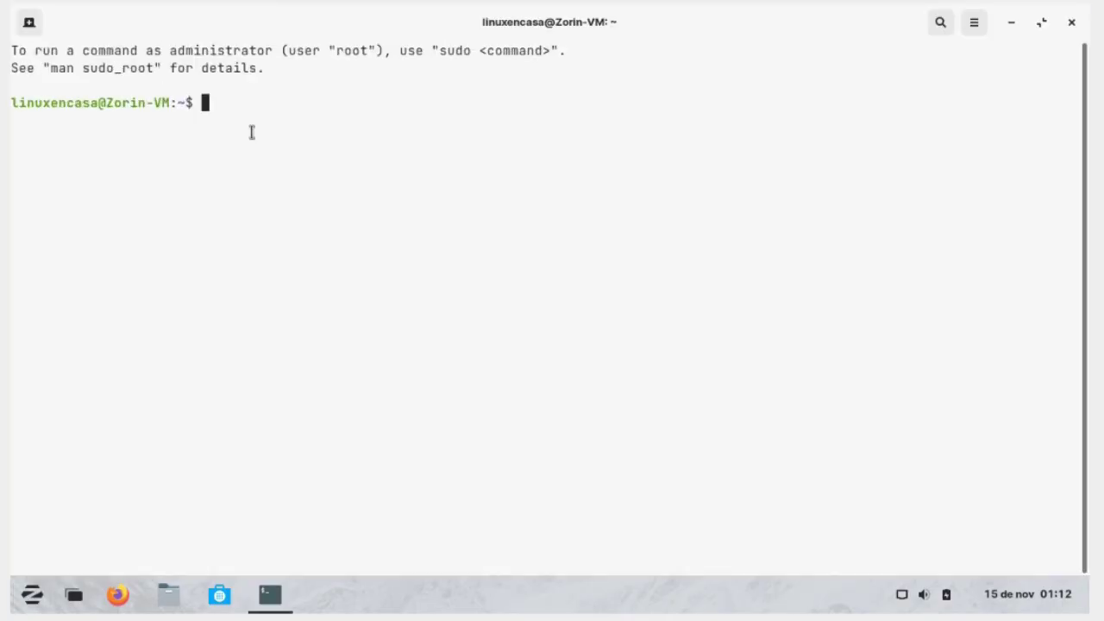
text(neofetch --de)
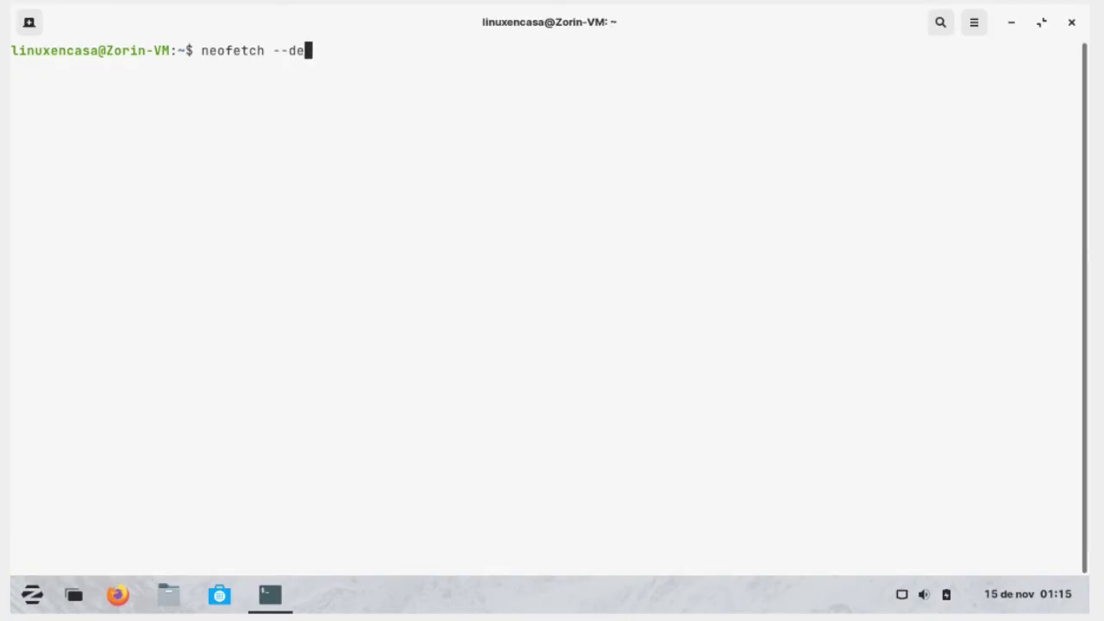
text(_version on)
key(Return)
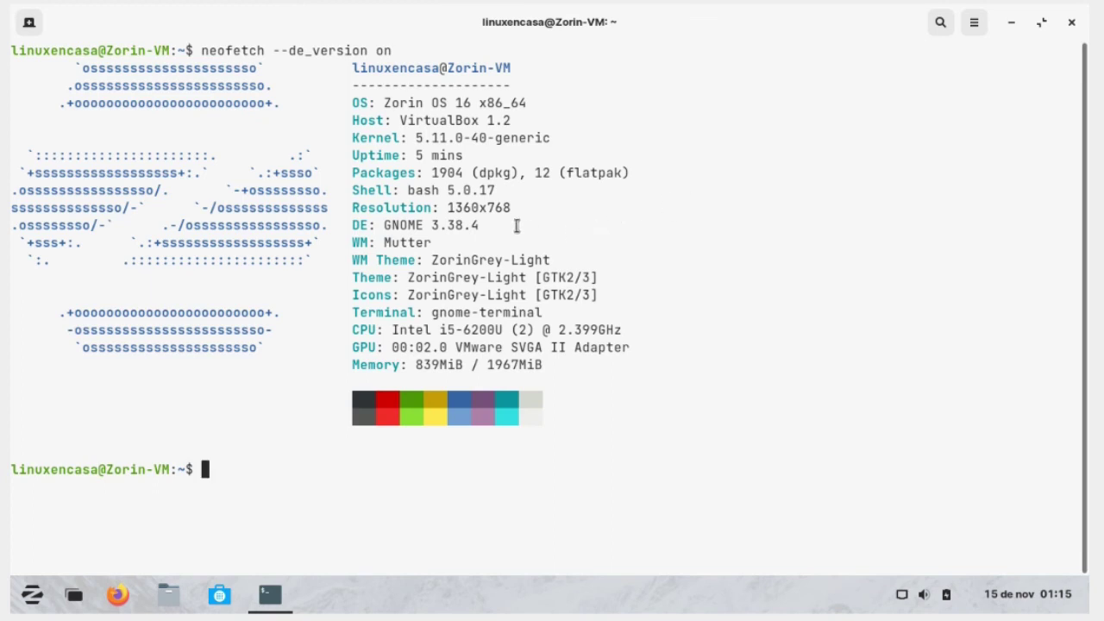
drag(484, 226, 384, 230)
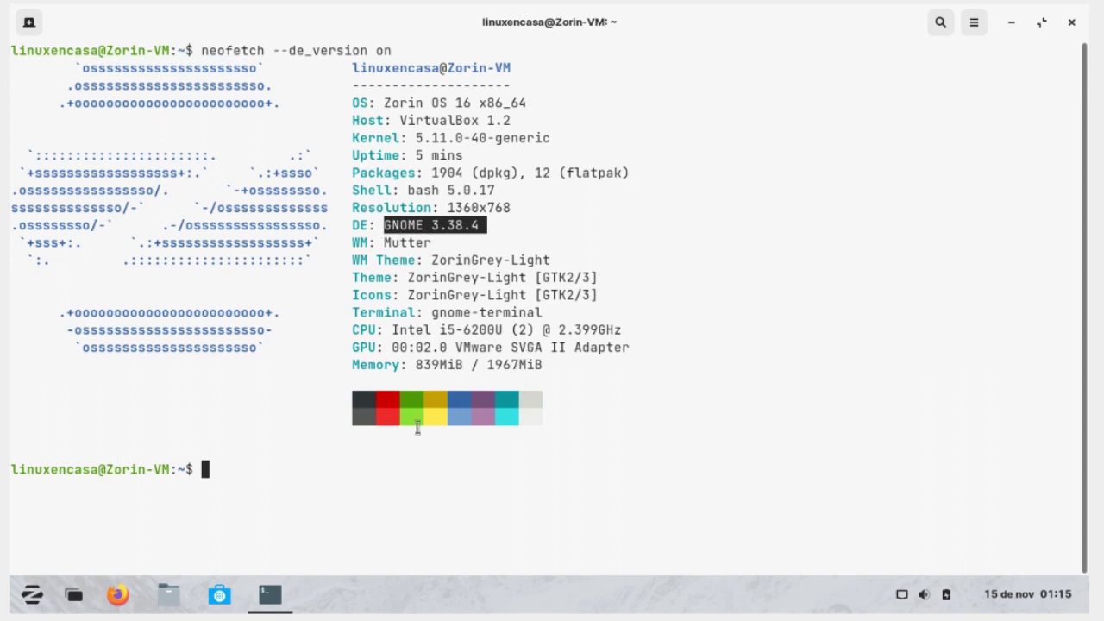
Step: Check disk usage with "df -h" and highlight the /dev/sda2 line
click(361, 469)
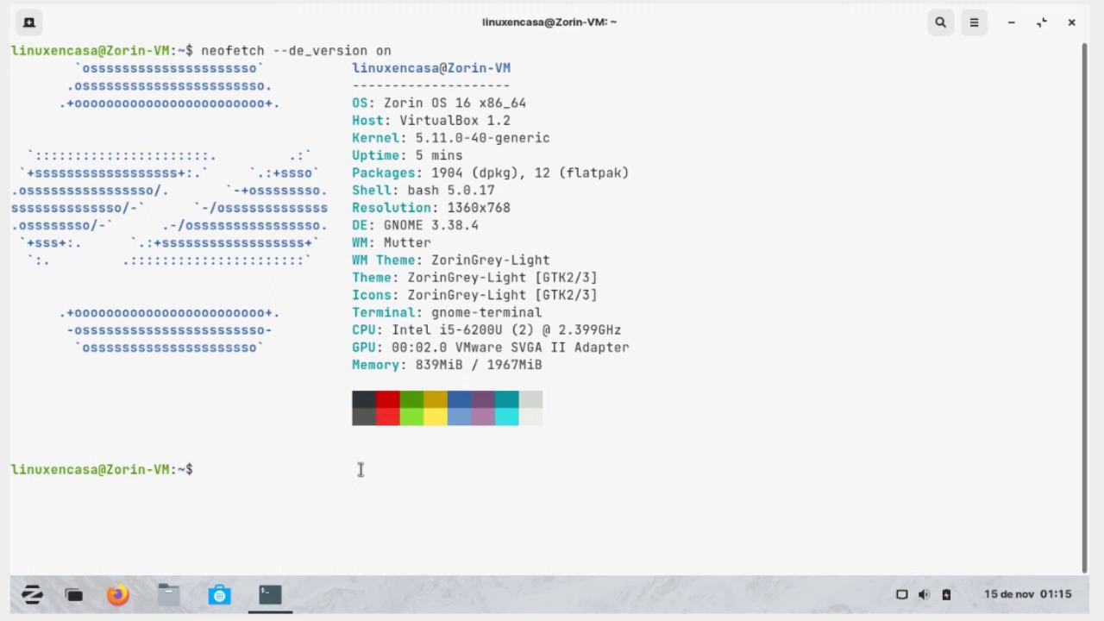
text(df -h)
key(Return)
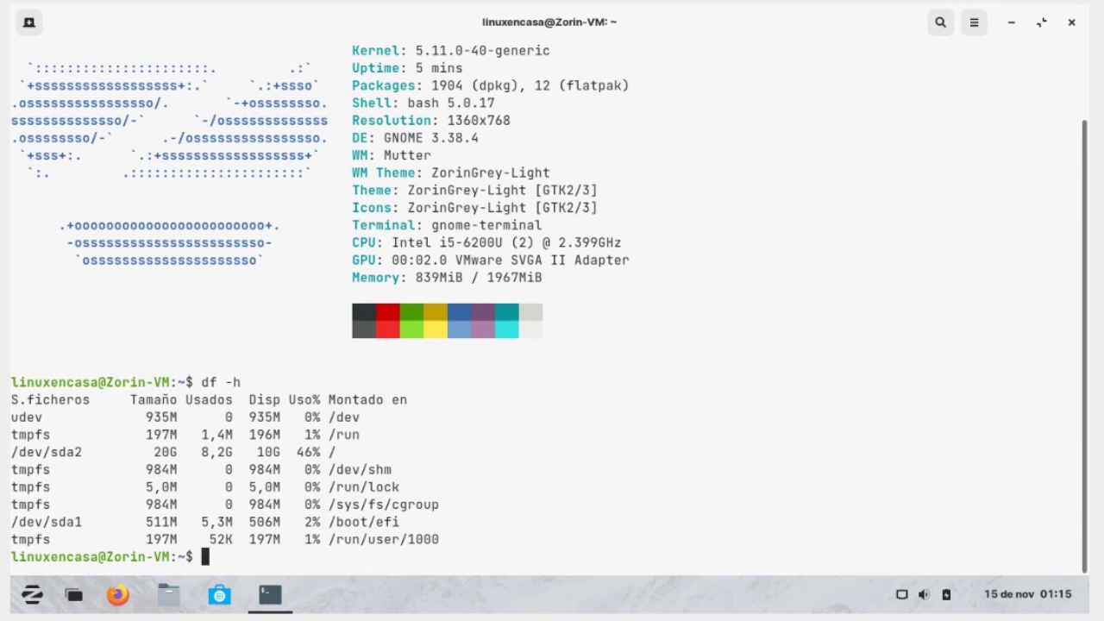
drag(357, 451, 7, 454)
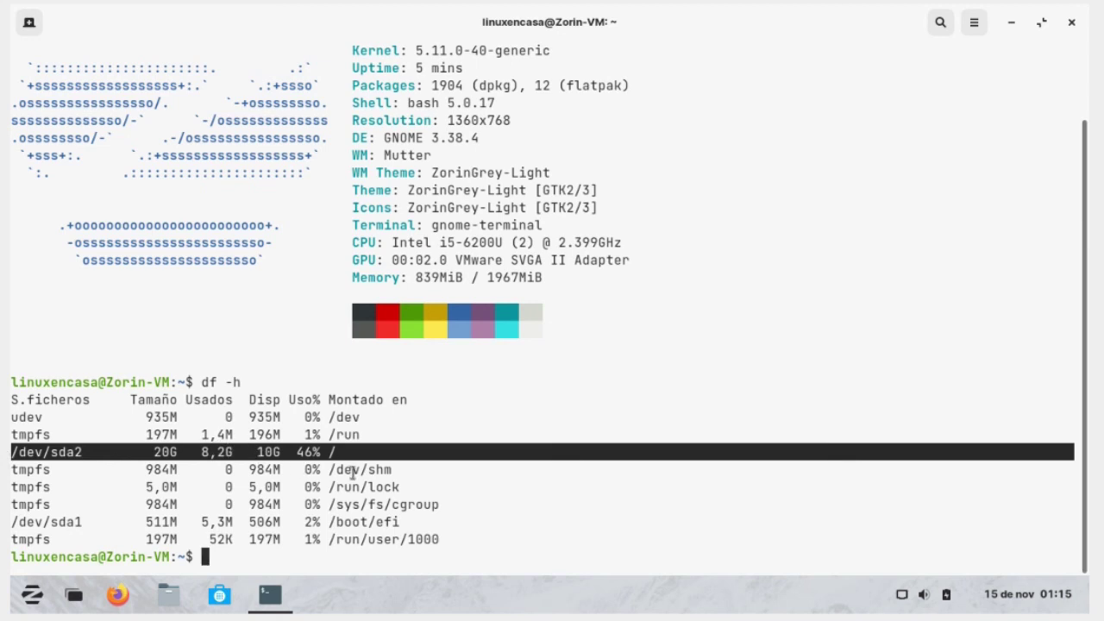
Step: Check memory and swap usage with "free -h"
click(290, 558)
text(free)
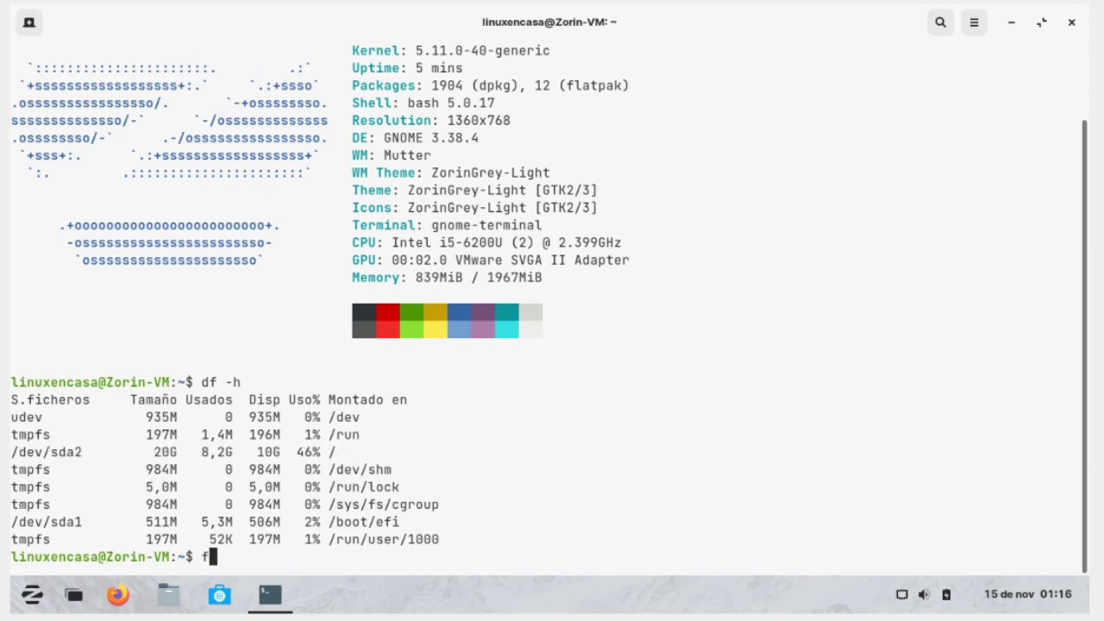
text(h)
key(Return)
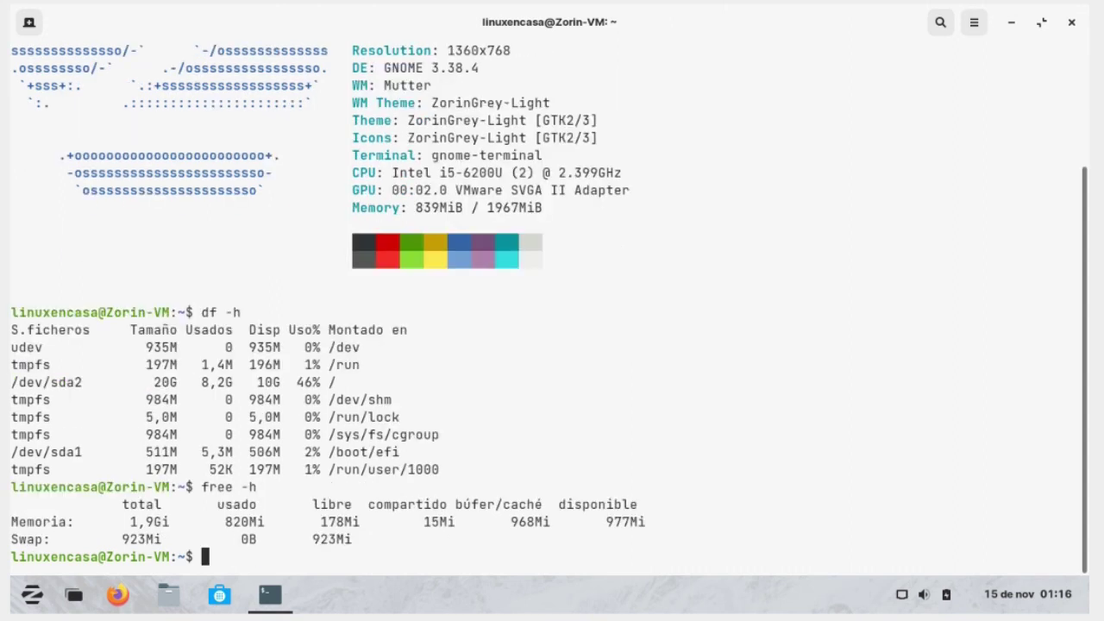